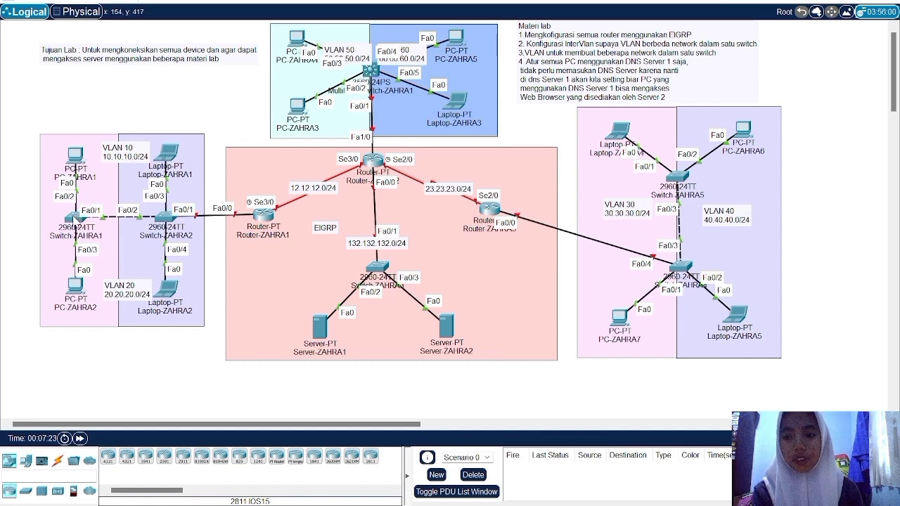
Step: Enter global configuration mode in the command line of Switch-ZAHRA1 and set its hostname to SW_1_ZAHRA
{"action": "left_click", "coordinate": [76, 220]}
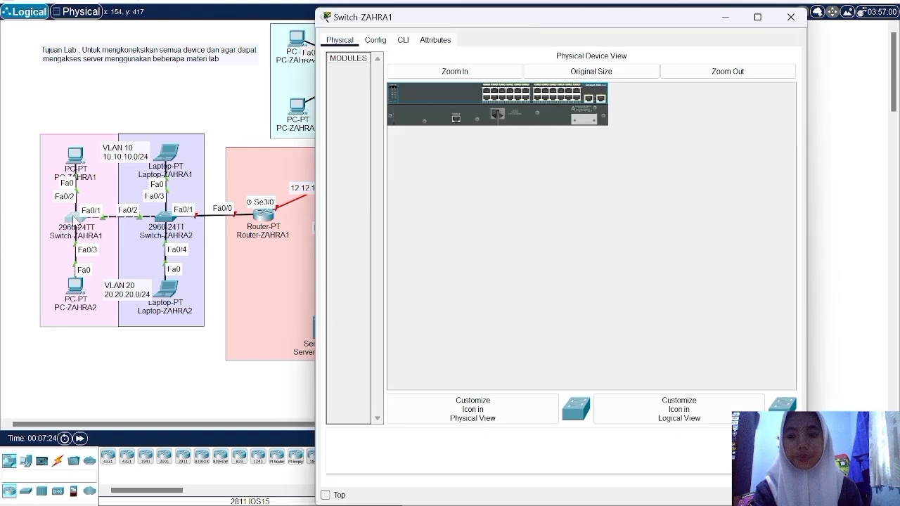
{"action": "left_click", "coordinate": [413, 44]}
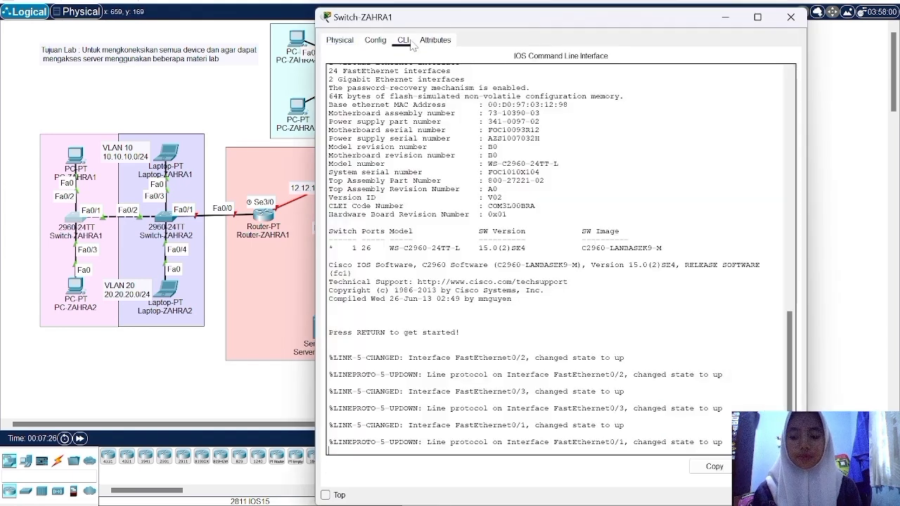
{"action": "key", "text": "Return"}
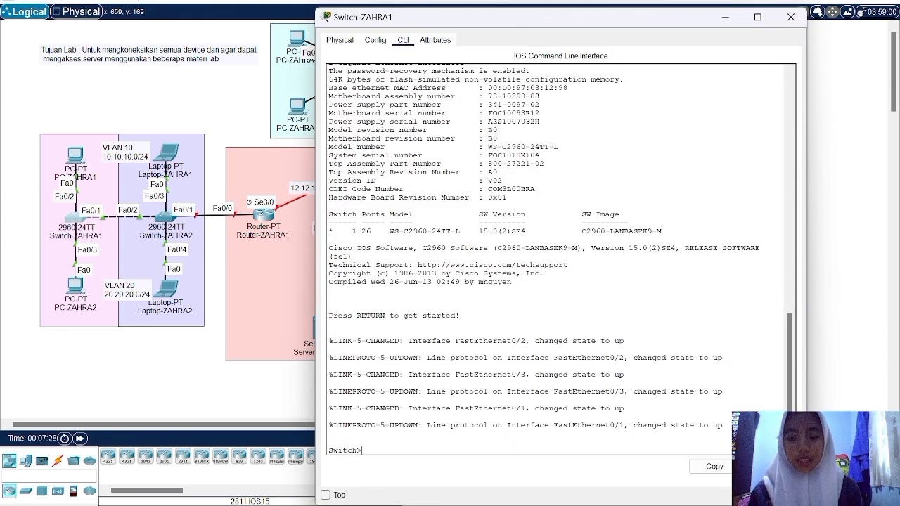
{"action": "type", "text": "en"}
{"action": "key", "text": "Return"}
{"action": "type", "text": "conf t"}
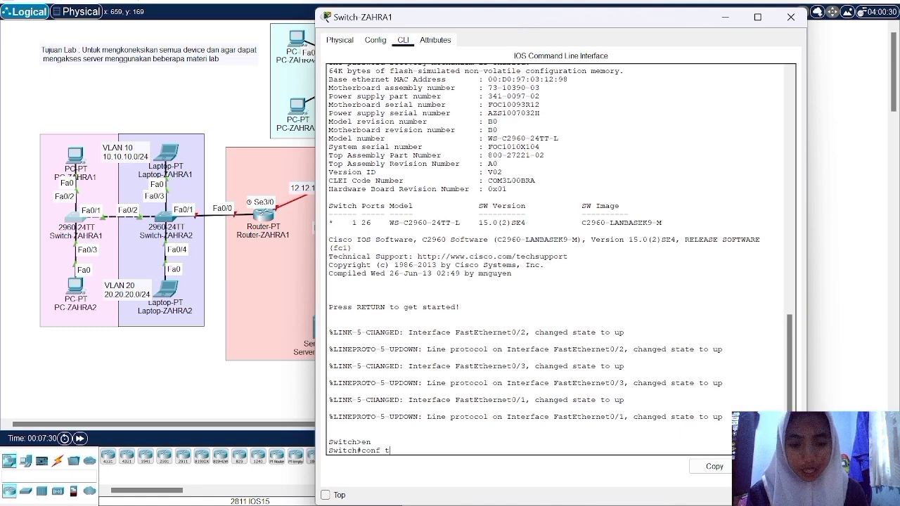
{"action": "key", "text": "Return"}
{"action": "type", "text": "h"}
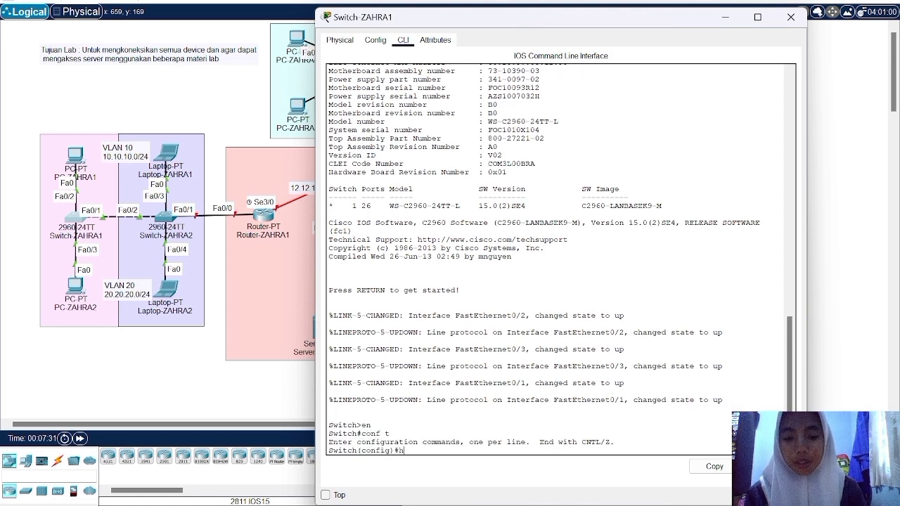
{"action": "type", "text": "ostname "}
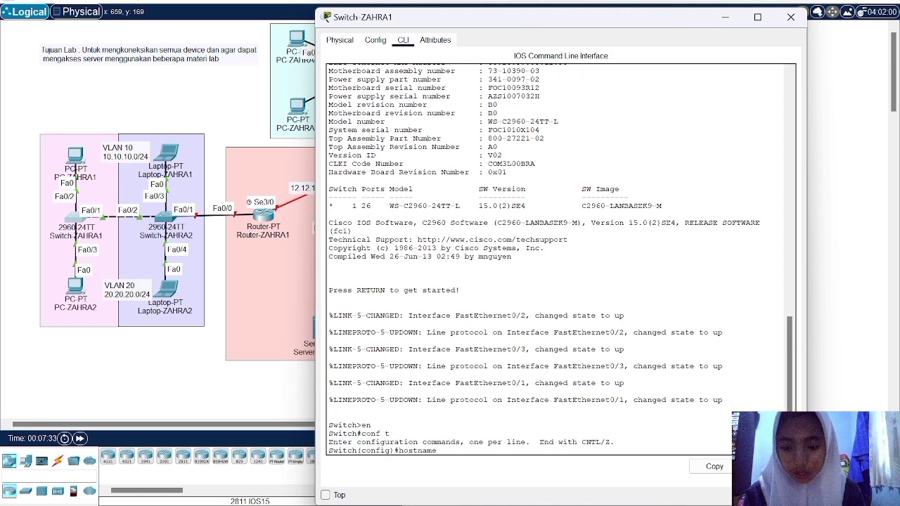
{"action": "type", "text": "SW_1_ZAHRA"}
{"action": "key", "text": "Return"}
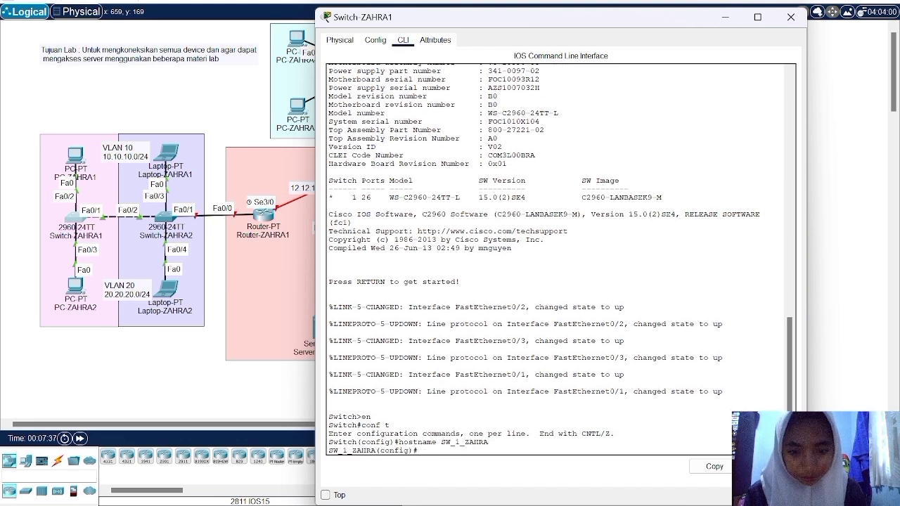
Step: Create VLAN 10 on the switch, name it ZAHRA-VLAN10, and return to global configuration
{"action": "type", "text": "vla"}
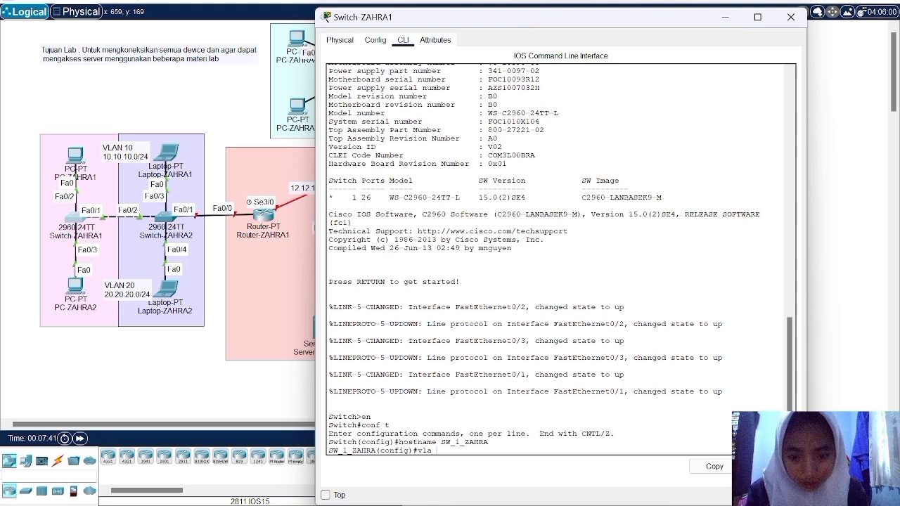
{"action": "type", "text": "n 10"}
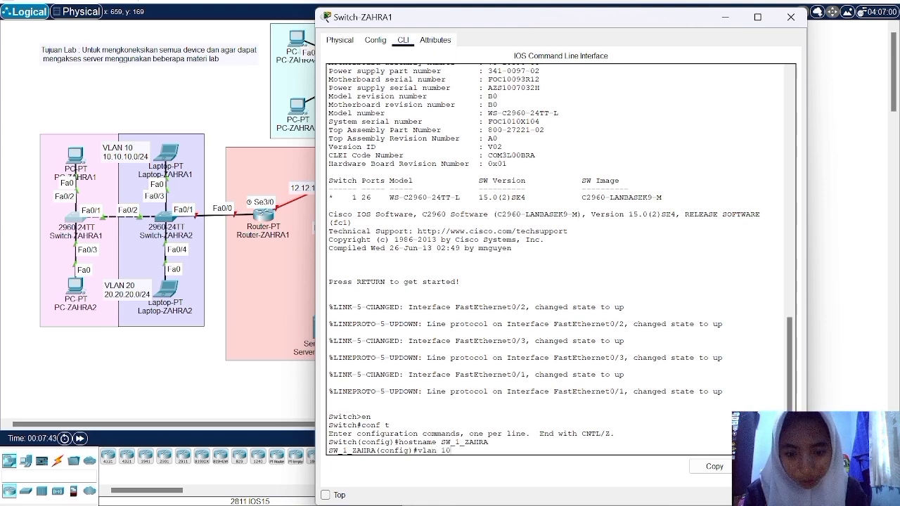
{"action": "key", "text": "Return"}
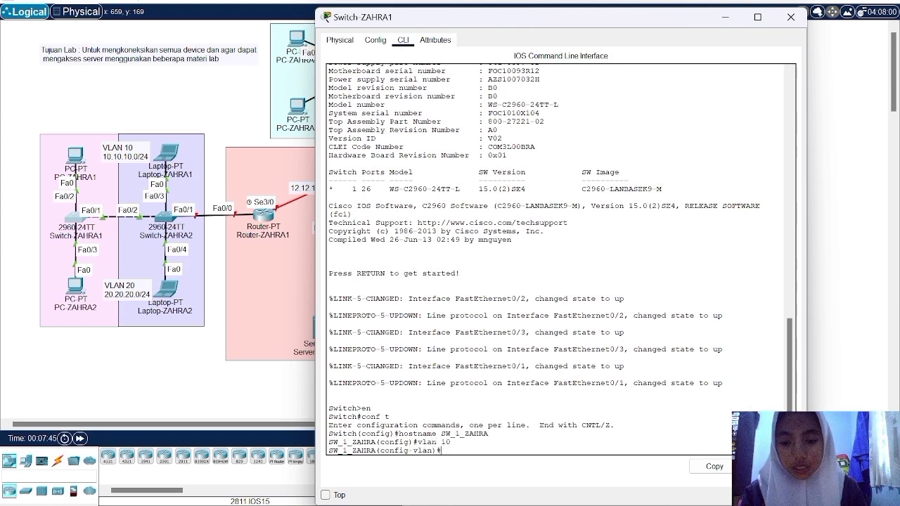
{"action": "type", "text": "name "}
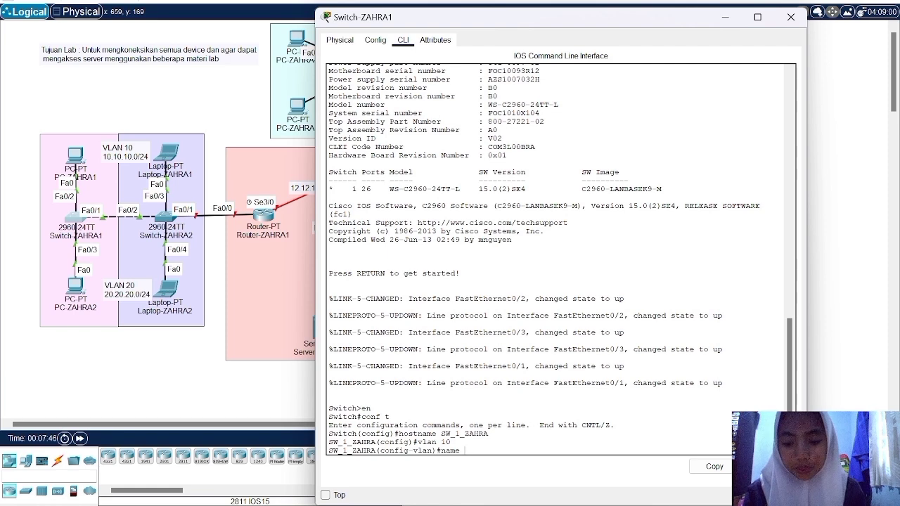
{"action": "type", "text": "ZAHRA-VLAN10"}
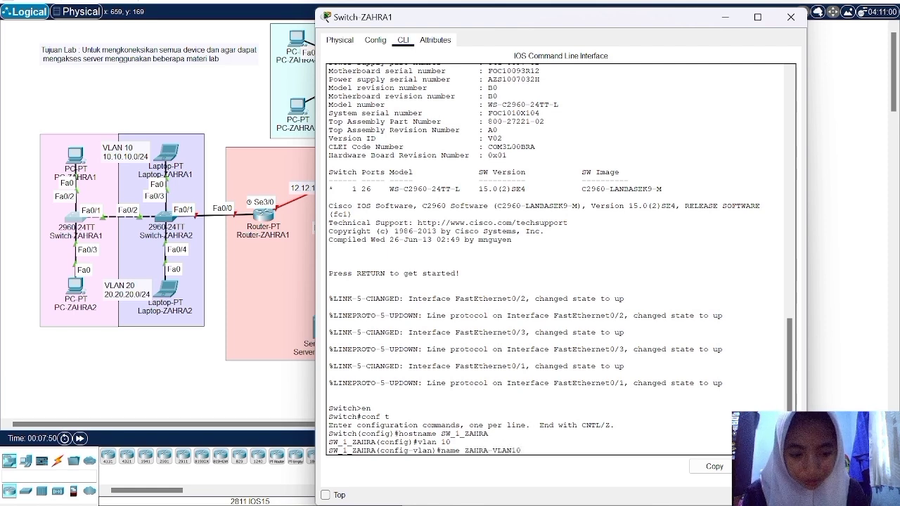
{"action": "key", "text": "Return"}
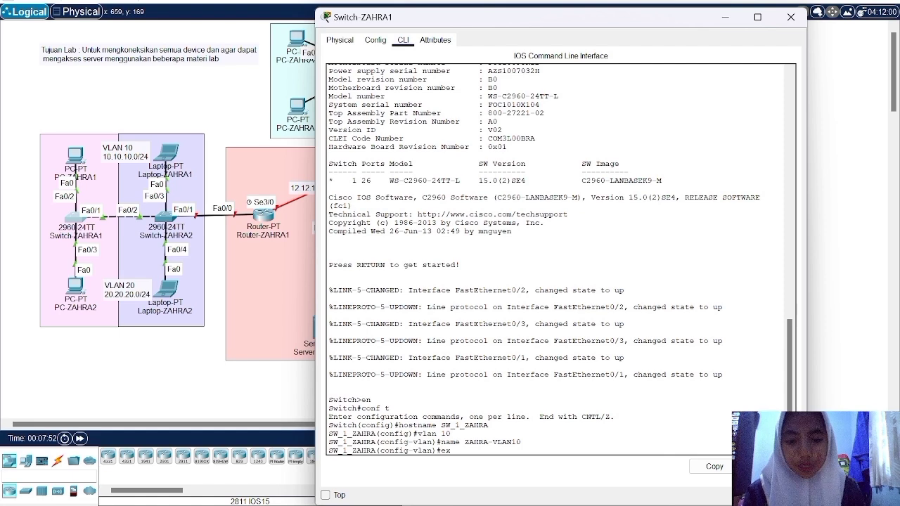
{"action": "type", "text": "ex"}
{"action": "key", "text": "Return"}
Step: Create VLAN 20 on the switch, name it ZAHRA-VLAN20, and return to global configuration
{"action": "type", "text": "vlan 20"}
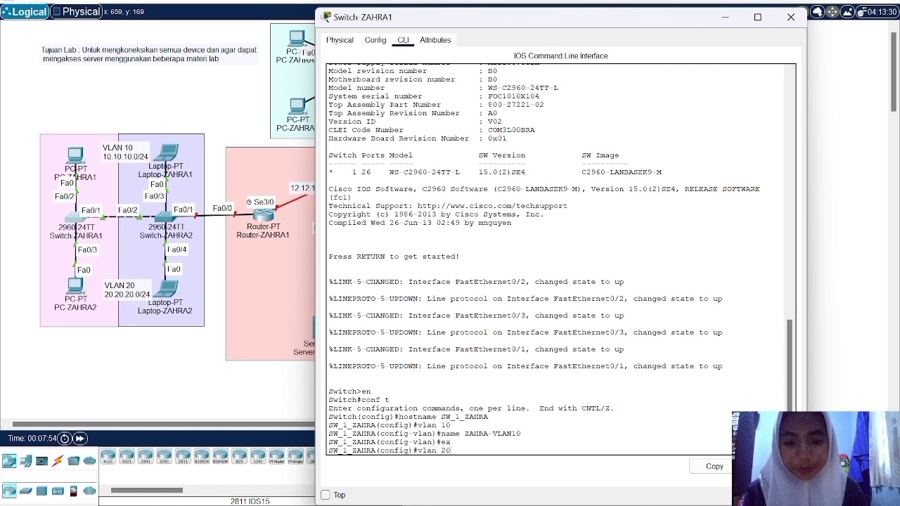
{"action": "key", "text": "Return"}
{"action": "type", "text": "na"}
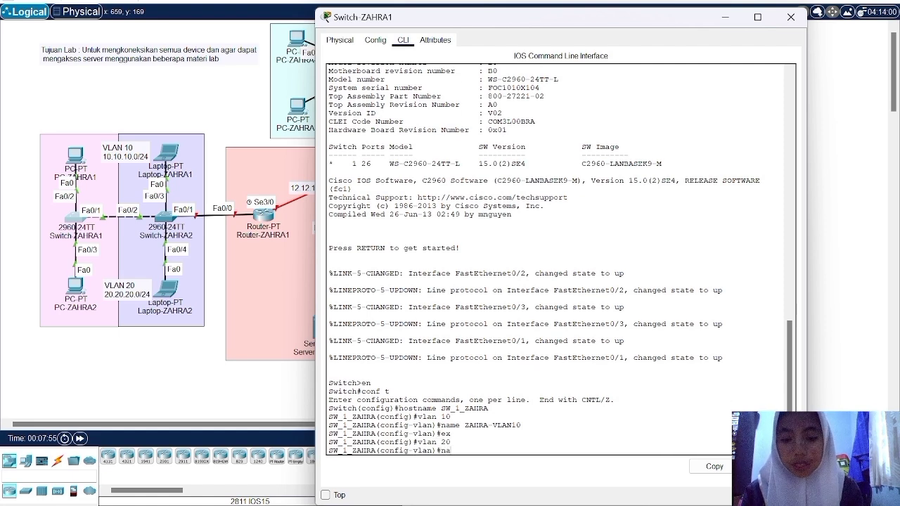
{"action": "type", "text": "me ZAHRA-VLAN20"}
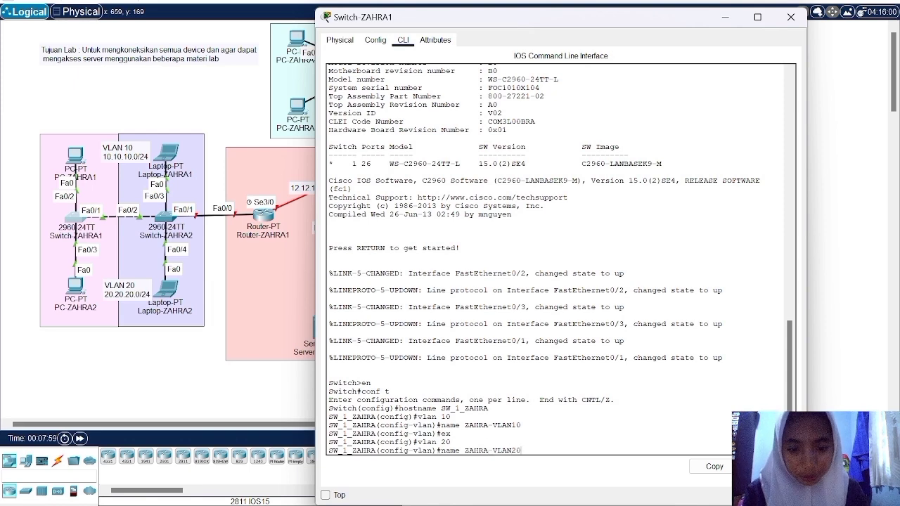
{"action": "key", "text": "Return"}
{"action": "type", "text": "ex"}
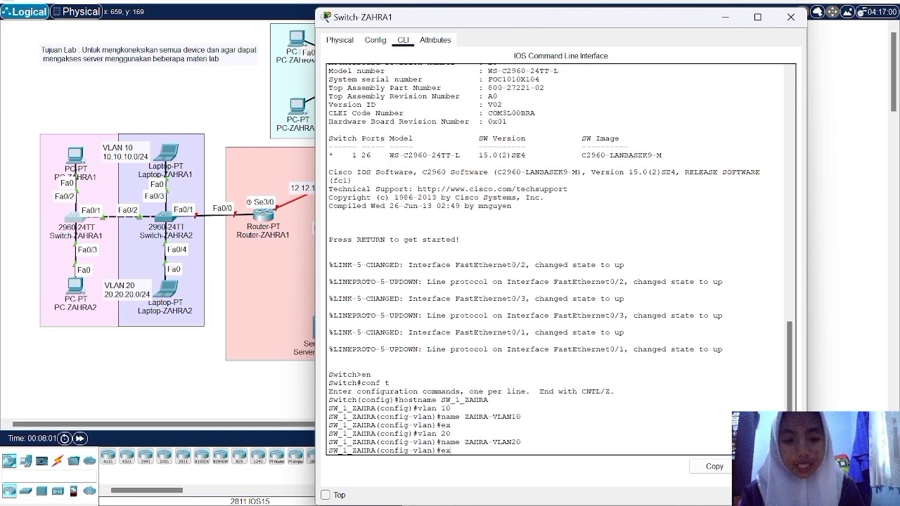
{"action": "key", "text": "Return"}
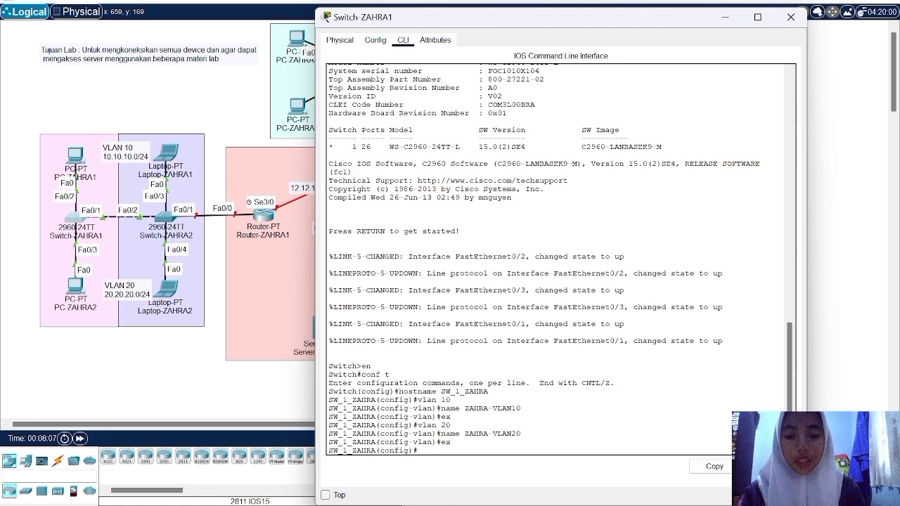
Step: Configure interface fa0/2 as an access port assigned to VLAN 10 and exit the interface configuration
{"action": "type", "text": "nt fa"}
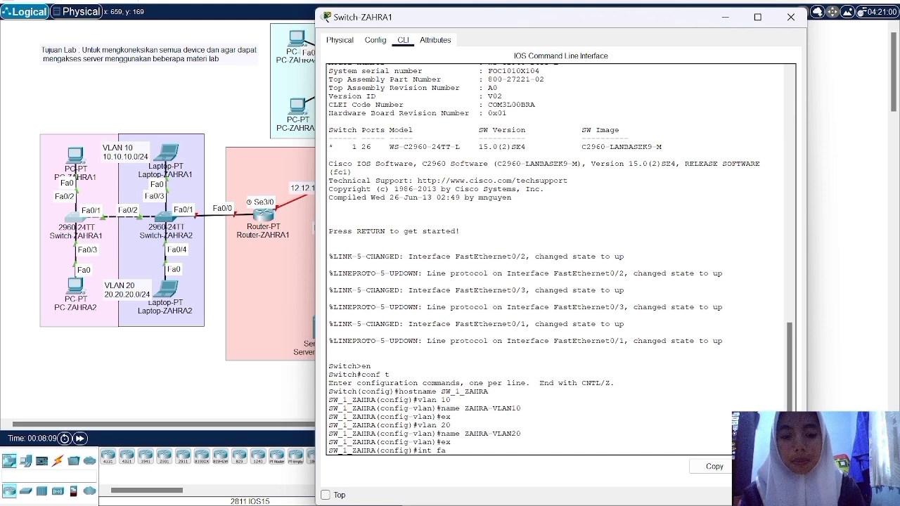
{"action": "type", "text": "0/2"}
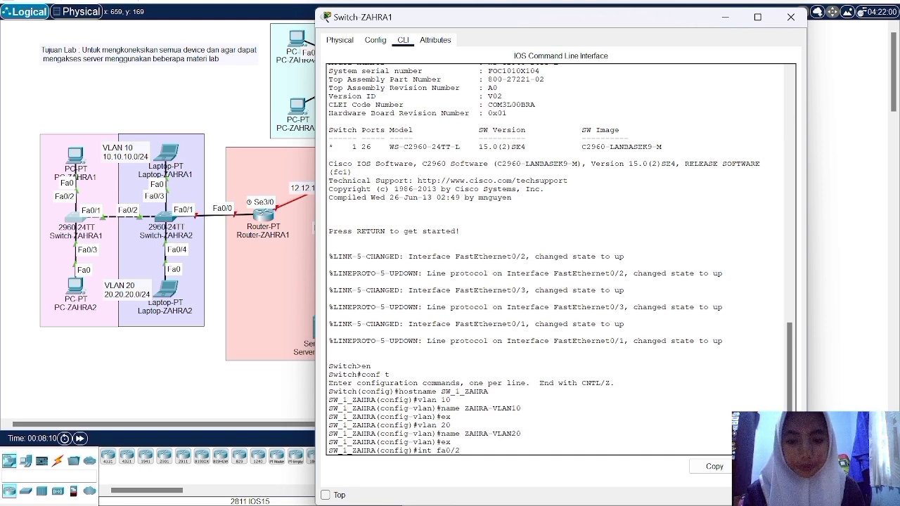
{"action": "key", "text": "Return"}
{"action": "type", "text": "sw mo ac"}
{"action": "key", "text": "Return"}
{"action": "type", "text": "sw acc vlan 10"}
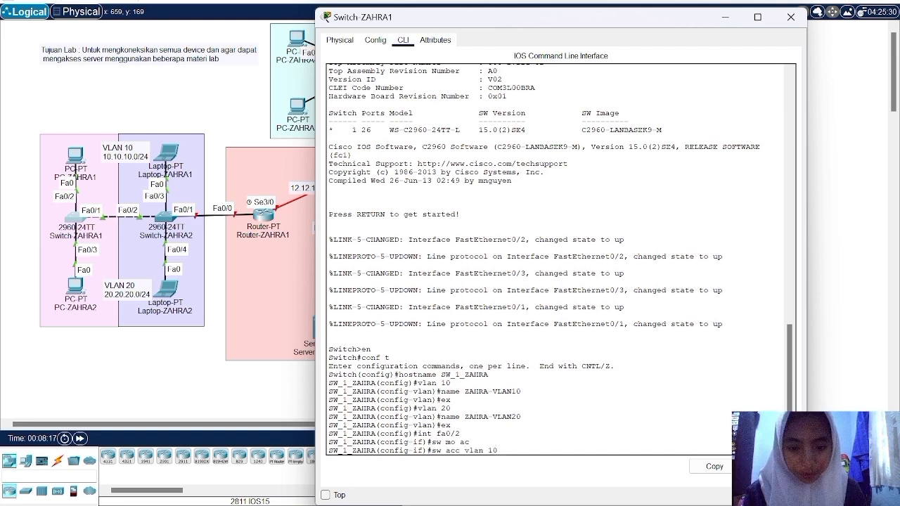
{"action": "key", "text": "Return"}
{"action": "type", "text": "ex"}
{"action": "key", "text": "Return"}
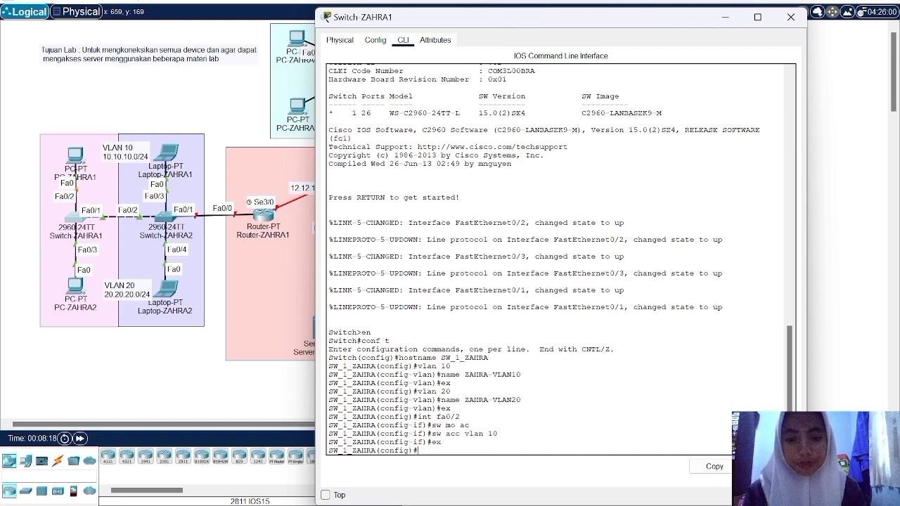
Step: Configure interface fa0/3 as an access port assigned to VLAN 20 and exit the interface configuration
{"action": "type", "text": "int fa0/"}
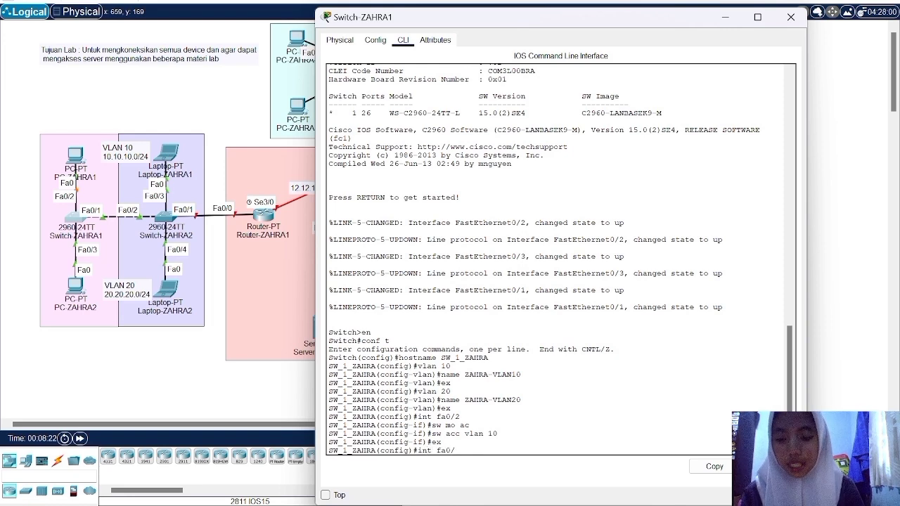
{"action": "type", "text": "3"}
{"action": "key", "text": "Return"}
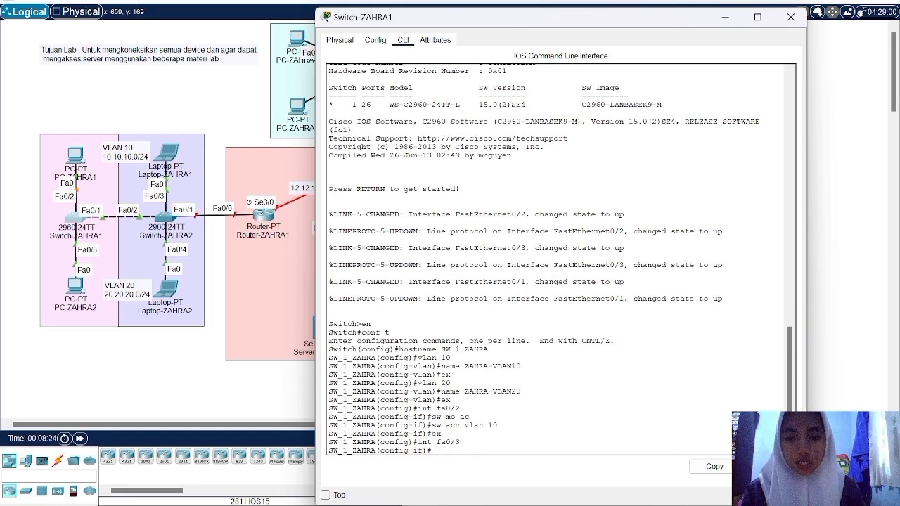
{"action": "type", "text": "sw mo ac"}
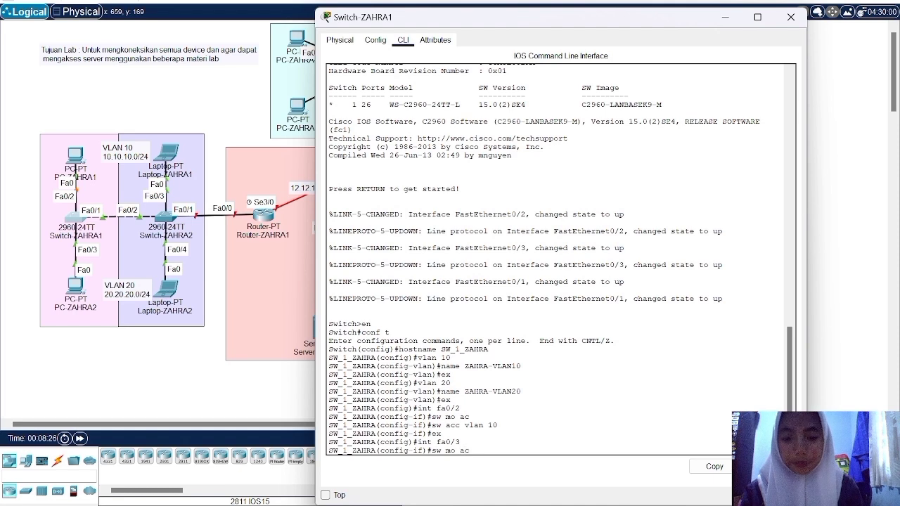
{"action": "key", "text": "Return"}
{"action": "type", "text": "sw acc"}
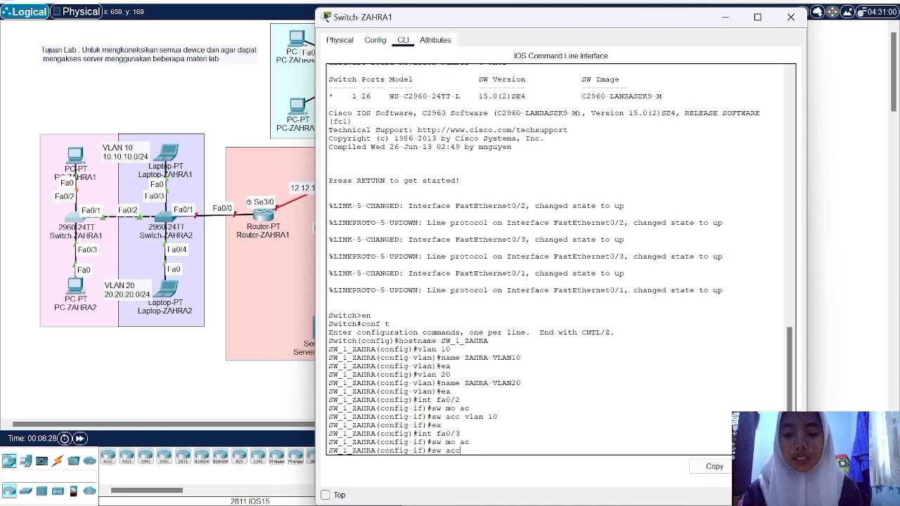
{"action": "type", "text": " vlan 20"}
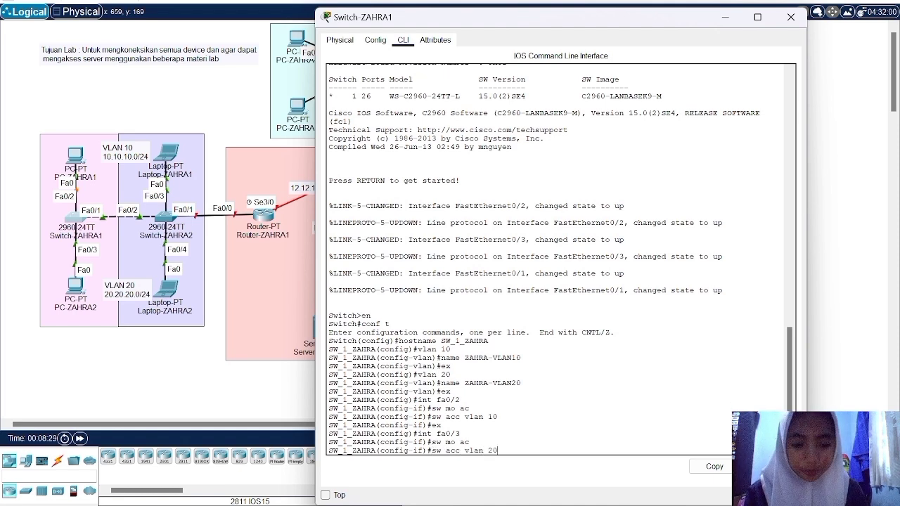
{"action": "key", "text": "Return"}
{"action": "type", "text": "ex"}
{"action": "key", "text": "Return"}
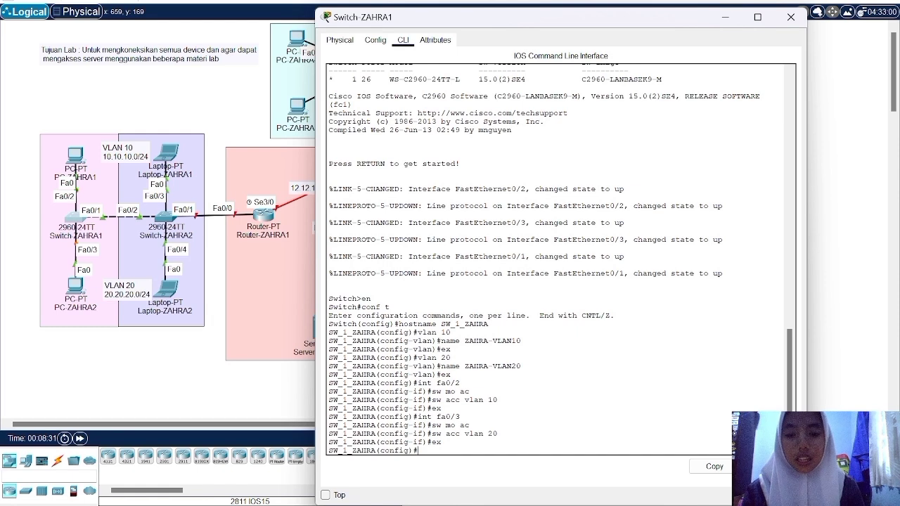
Step: Configure interface fa0/1 of Switch-ZAHRA1 as a trunk port
{"action": "type", "text": "int fa0"}
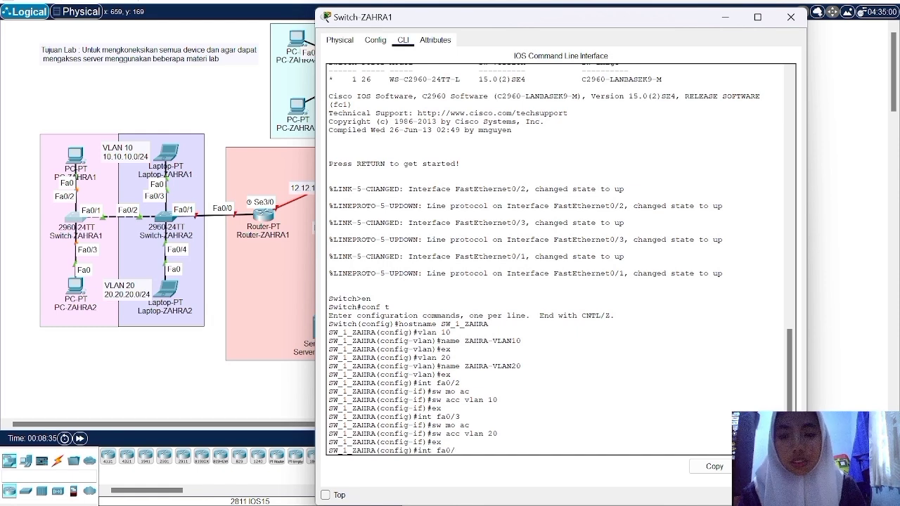
{"action": "type", "text": "/1"}
{"action": "key", "text": "Return"}
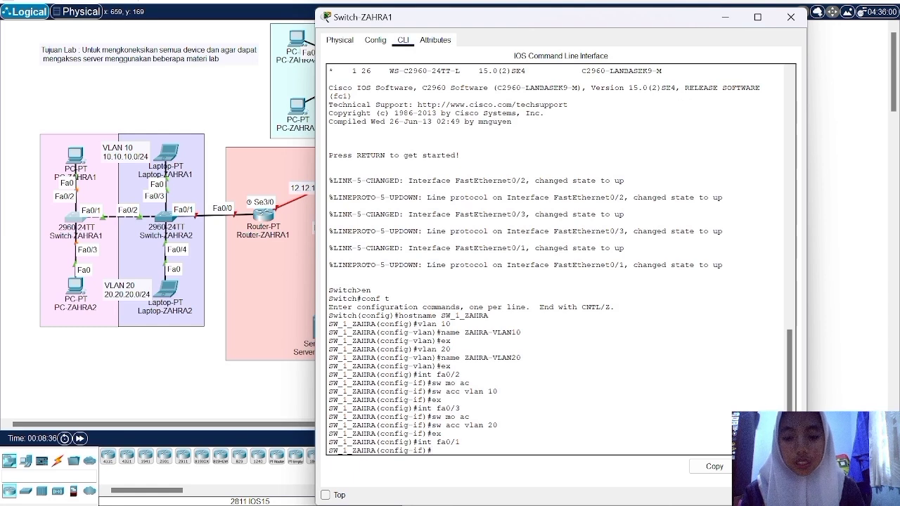
{"action": "type", "text": "sw mo tr"}
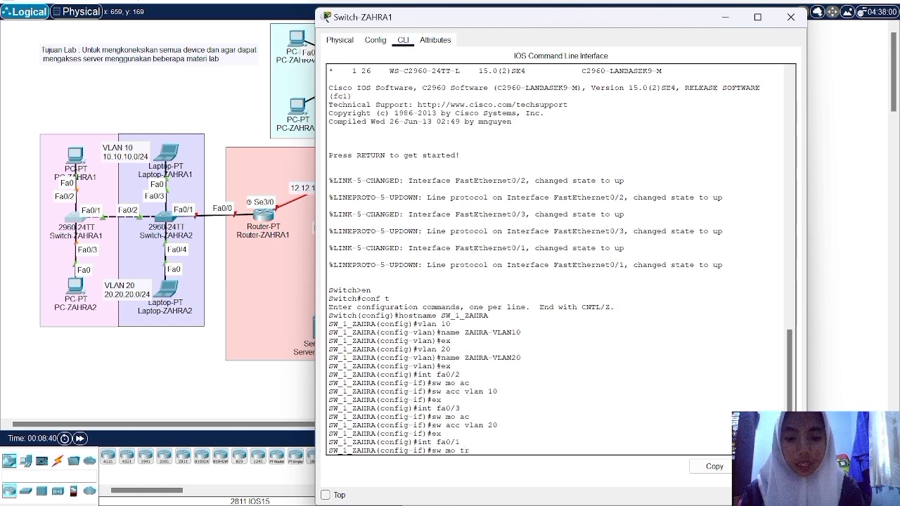
{"action": "key", "text": "Return"}
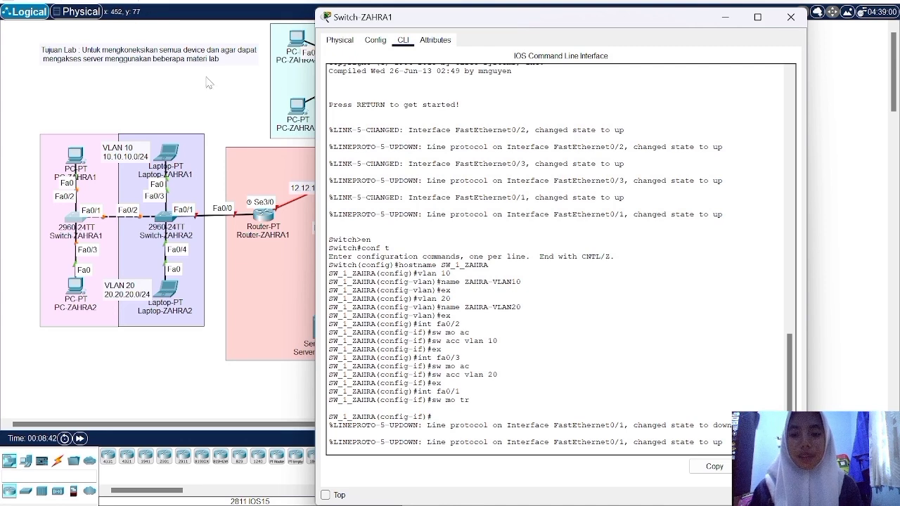
Step: Open the command line of Switch-ZAHRA2 and enter global configuration mode
{"action": "left_click", "coordinate": [204, 354]}
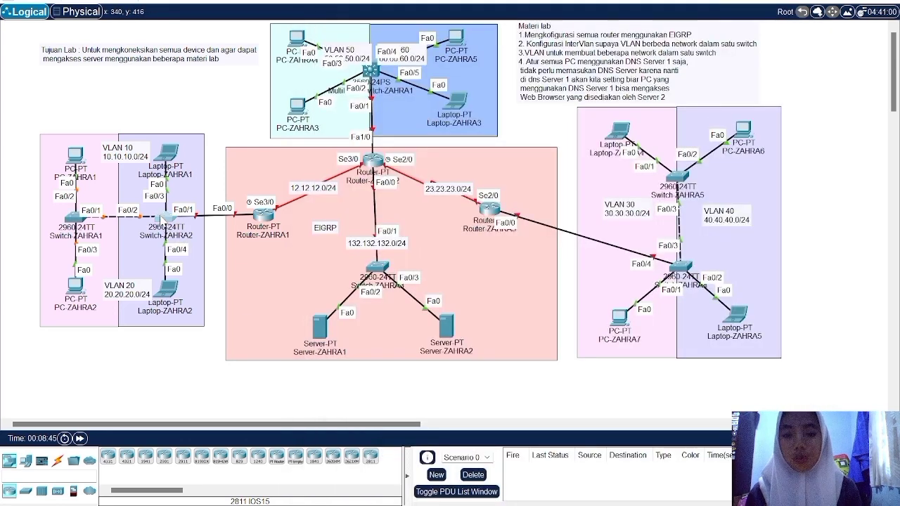
{"action": "left_click", "coordinate": [163, 220]}
{"action": "left_click", "coordinate": [402, 40]}
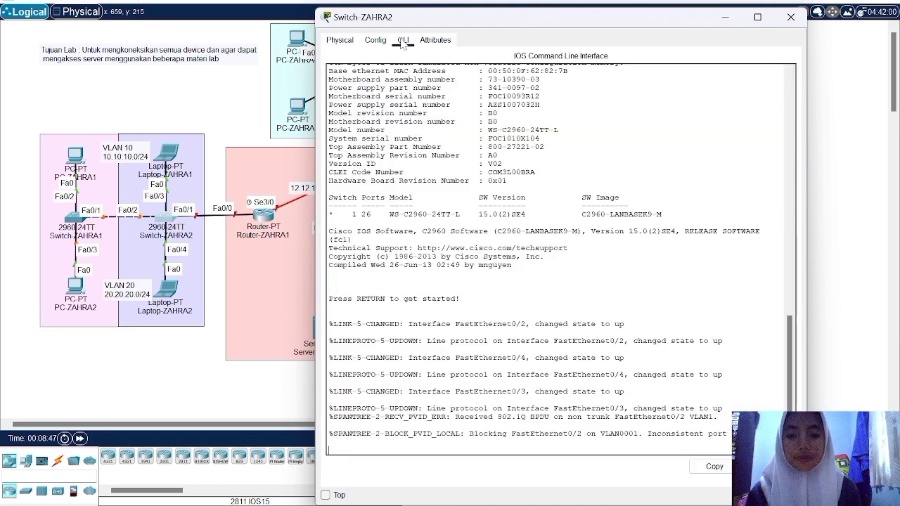
{"action": "key", "text": "Return"}
{"action": "type", "text": "en"}
{"action": "key", "text": "Return"}
{"action": "type", "text": "conf t"}
{"action": "key", "text": "Return"}
Step: Set the hostname of Switch-ZAHRA2 to SW_2_ZAHRA
{"action": "type", "text": "ho"}
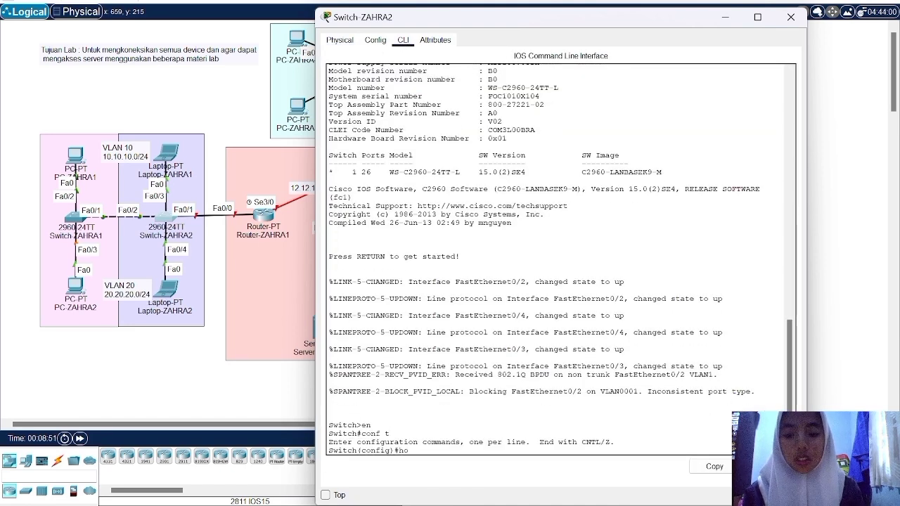
{"action": "type", "text": "stname"}
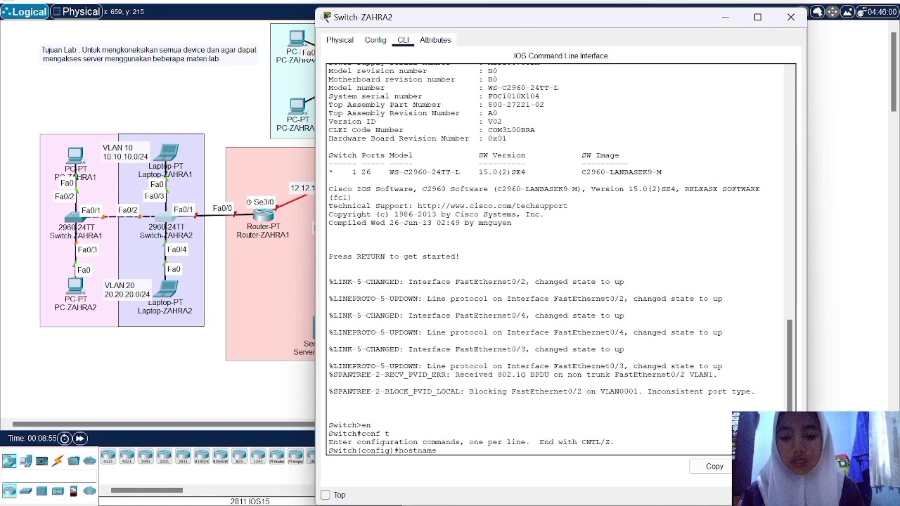
{"action": "type", "text": " SW_2_ZAHRA"}
{"action": "key", "text": "Return"}
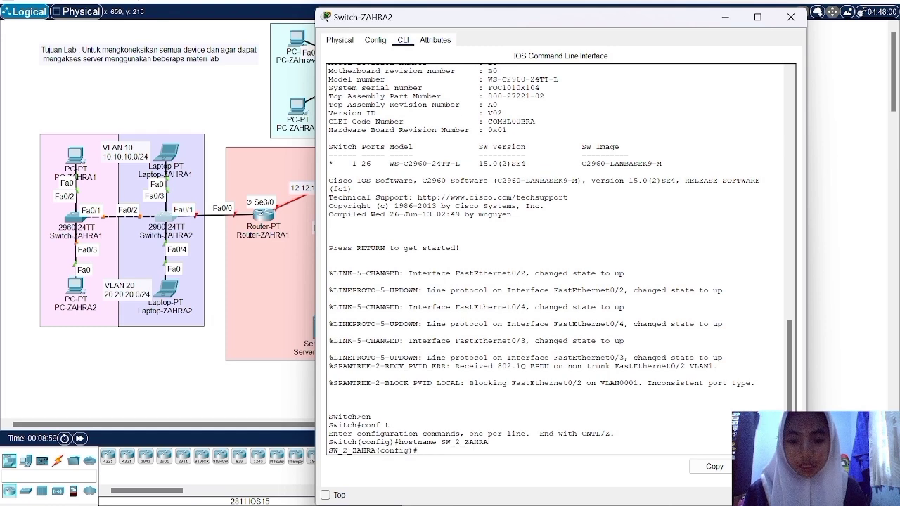
Step: Create VLAN 10 on SW_2_ZAHRA, name it ZAHRA-VLAN10, and return to global configuration
{"action": "type", "text": "vlan 10"}
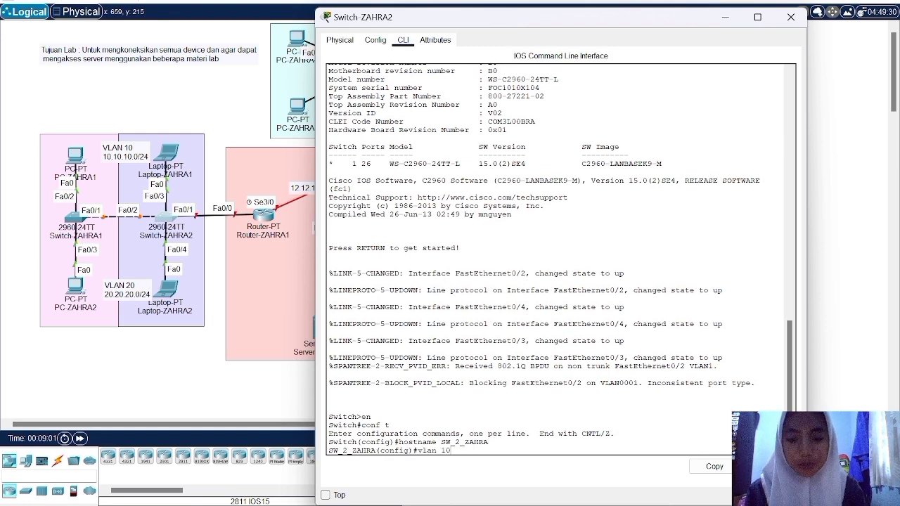
{"action": "key", "text": "Return"}
{"action": "type", "text": "n"}
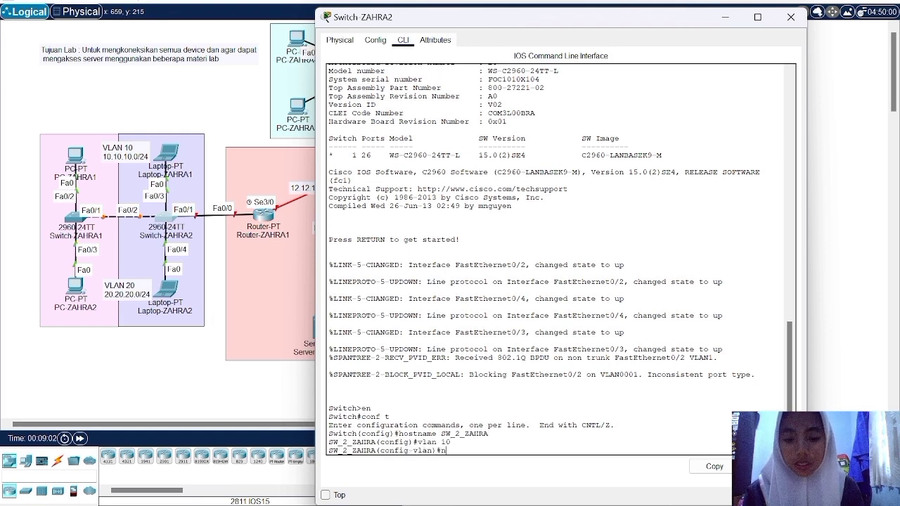
{"action": "type", "text": "ame Z"}
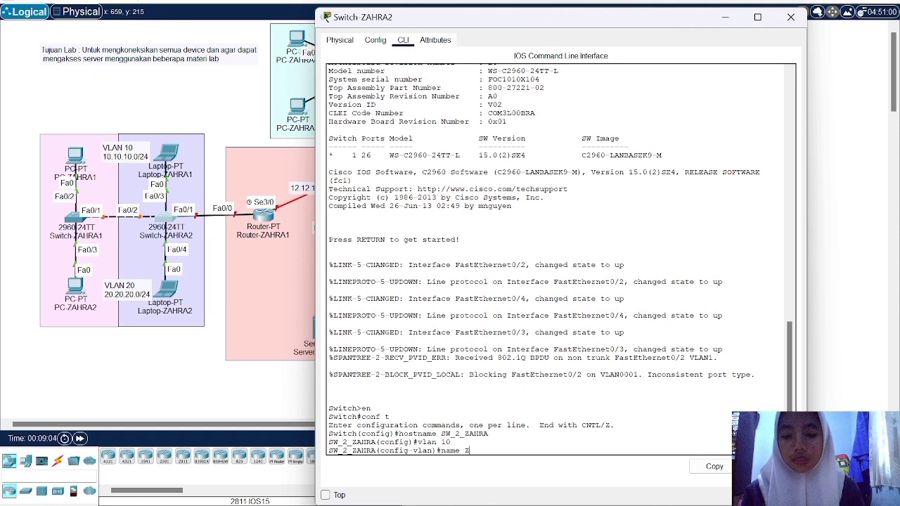
{"action": "type", "text": "AHRA-VLAN10"}
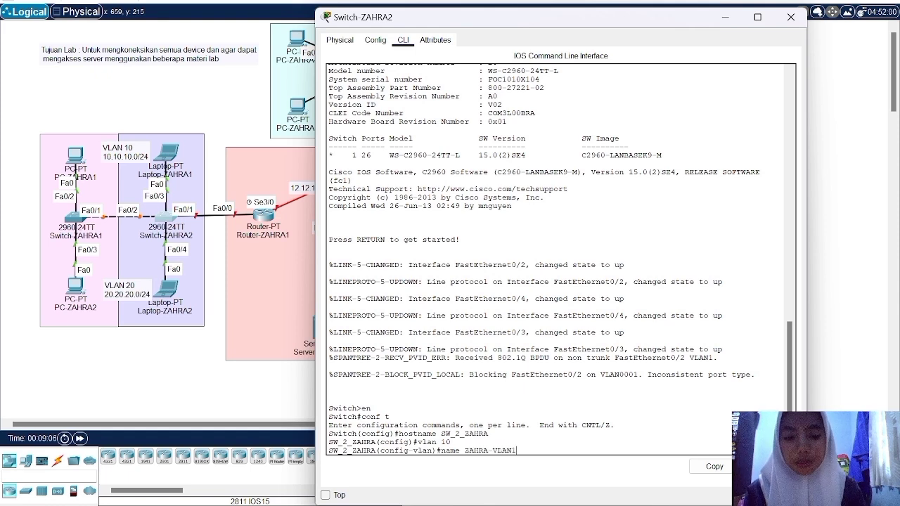
{"action": "key", "text": "Return"}
{"action": "type", "text": "ex"}
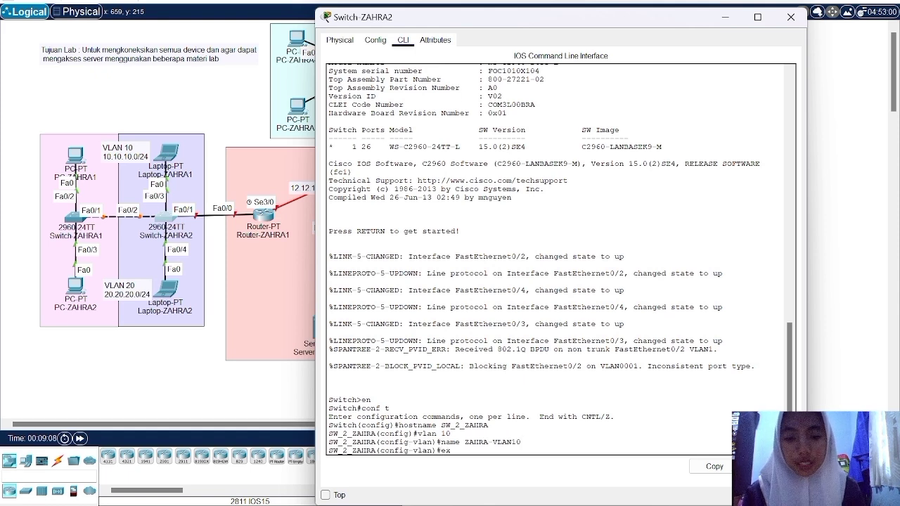
{"action": "key", "text": "Return"}
Step: Create VLAN 20 on SW_2_ZAHRA, name it ZAHRA-VLAN20, and return to global configuration
{"action": "type", "text": "vlan 2"}
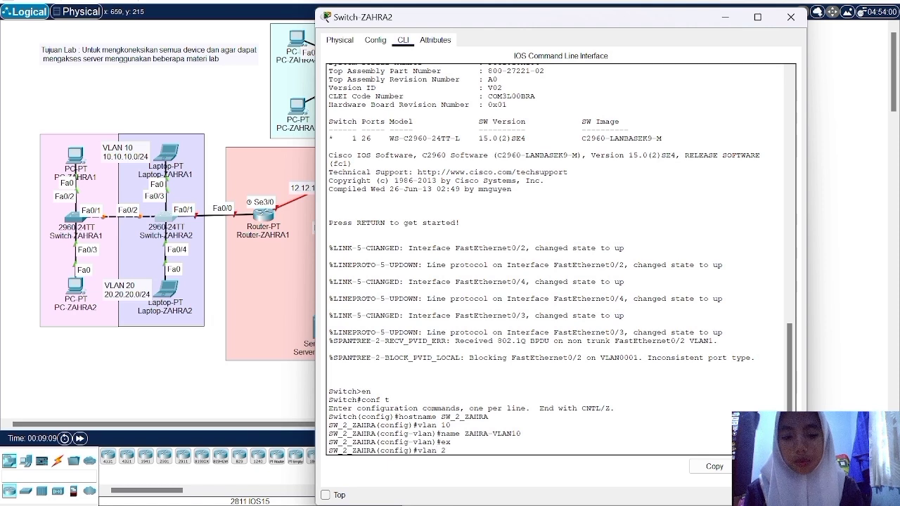
{"action": "type", "text": "0"}
{"action": "key", "text": "Return"}
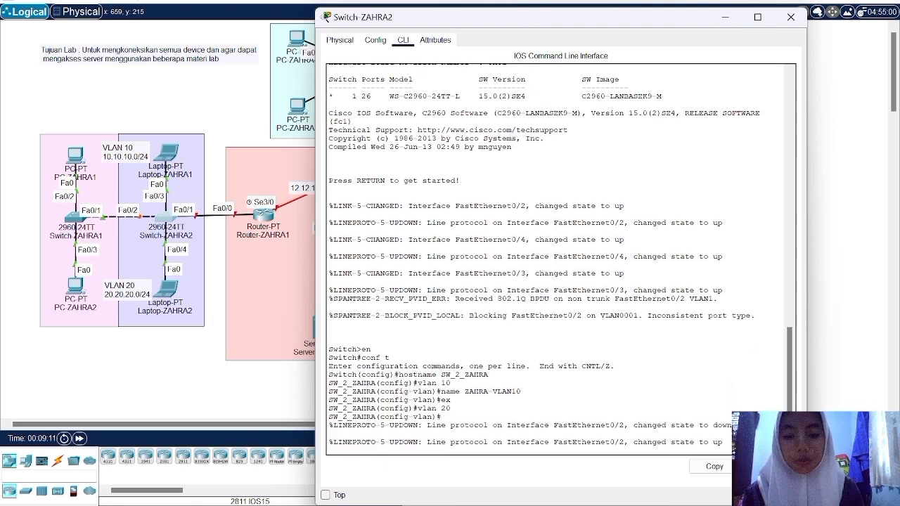
{"action": "type", "text": "name"}
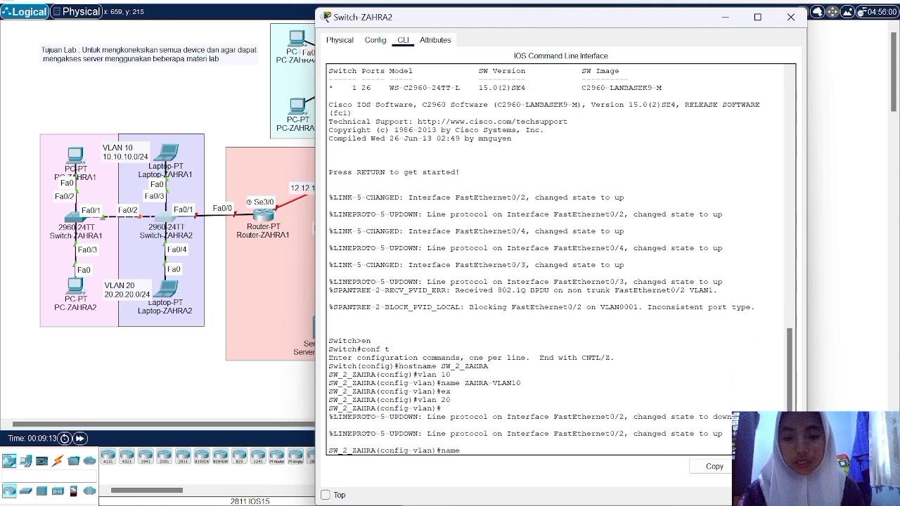
{"action": "type", "text": " ZAHRA-V"}
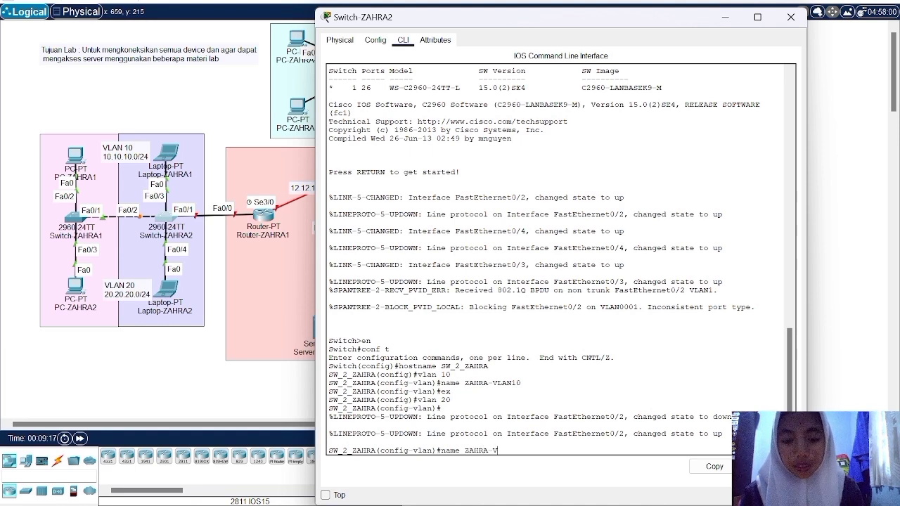
{"action": "type", "text": "LAN20"}
{"action": "key", "text": "Return"}
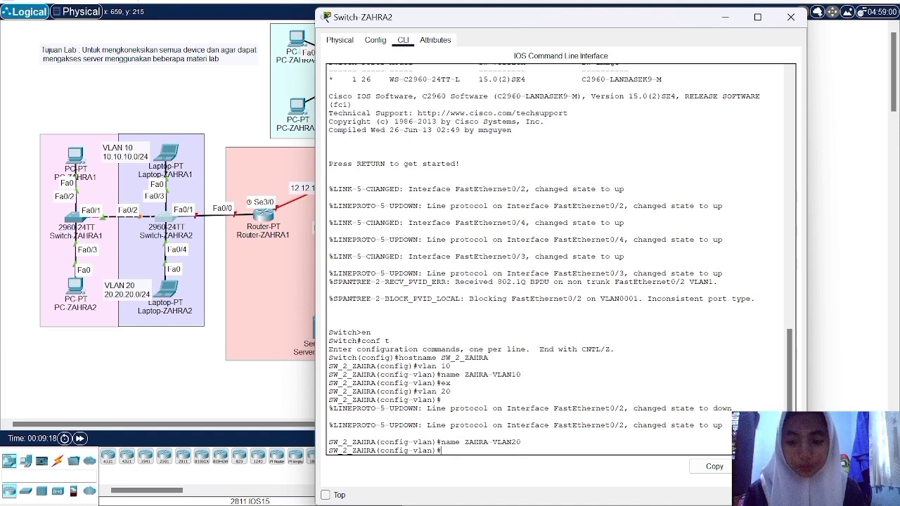
{"action": "type", "text": "ex"}
{"action": "key", "text": "Return"}
Step: Set interface fa0/3 of SW_2_ZAHRA to access mode
{"action": "type", "text": "int fa0"}
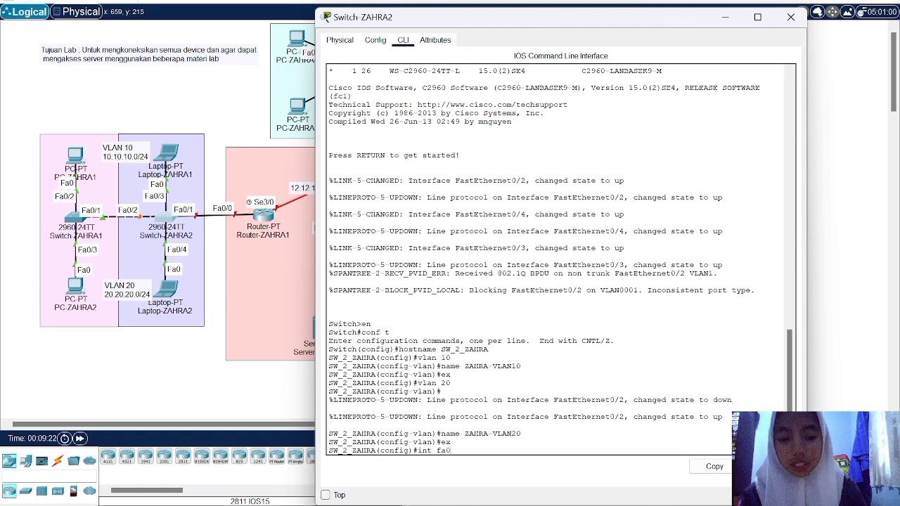
{"action": "type", "text": "/3"}
{"action": "key", "text": "Return"}
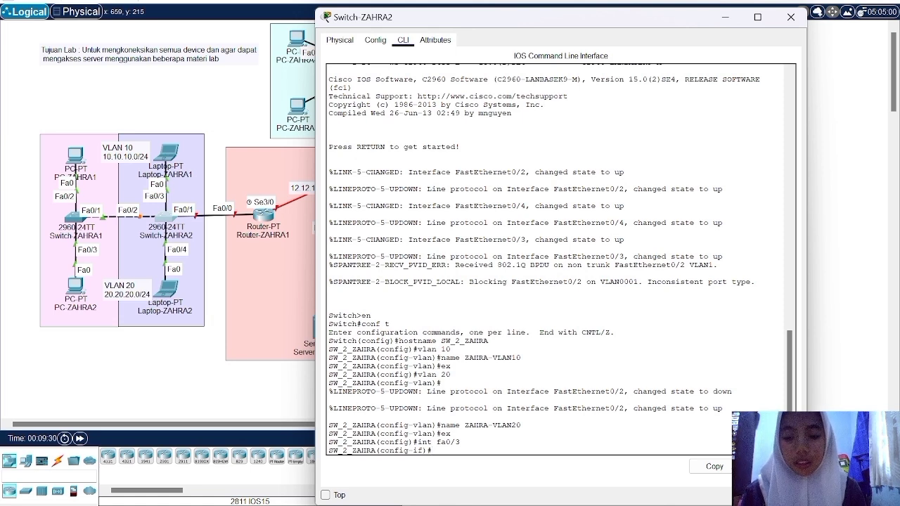
{"action": "type", "text": "sw mo n ac"}
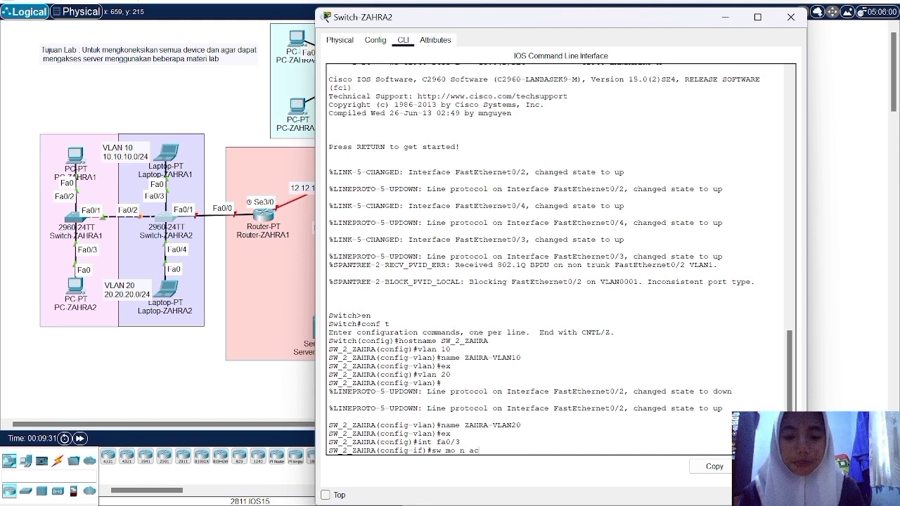
{"action": "key", "text": "Return"}
{"action": "key", "text": "Up"}
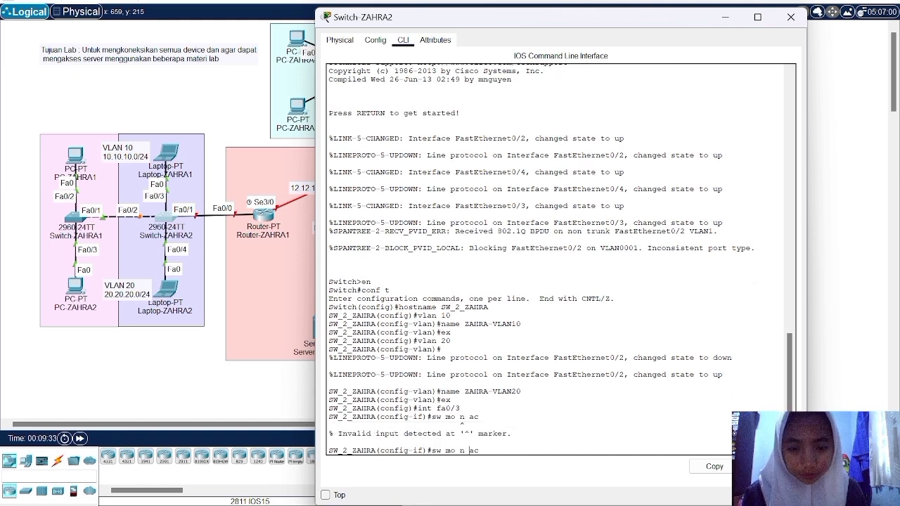
{"action": "key", "text": "Left"}
{"action": "key", "text": "Left"}
{"action": "key", "text": "Left"}
{"action": "key", "text": "BackSpace"}
{"action": "key", "text": "BackSpace"}
{"action": "key", "text": "Return"}
Step: Assign interface fa0/3 to VLAN 10 and exit the interface configuration
{"action": "type", "text": "sw acc v"}
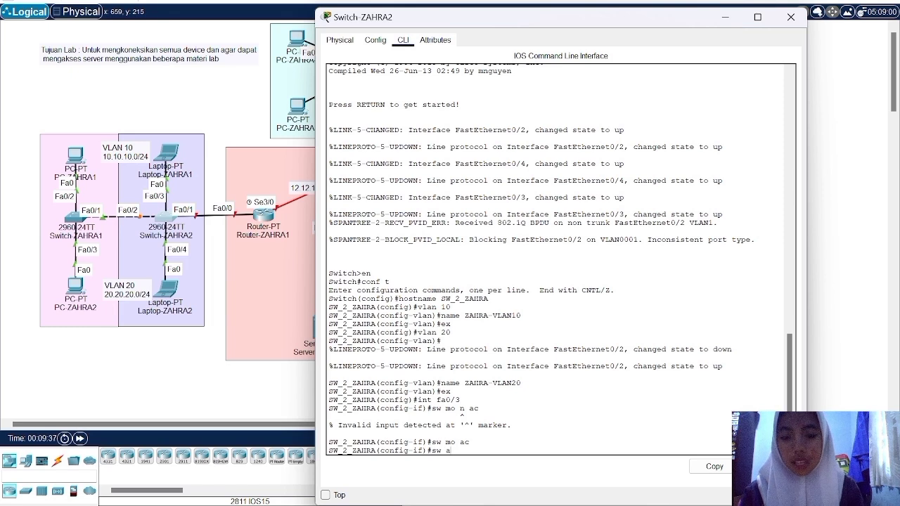
{"action": "type", "text": "10"}
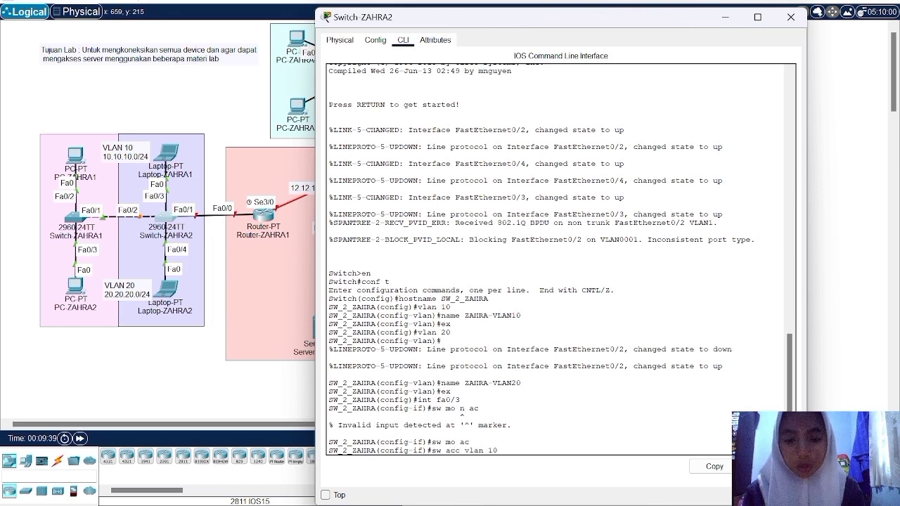
{"action": "key", "text": "Return"}
{"action": "type", "text": "ex"}
{"action": "key", "text": "Return"}
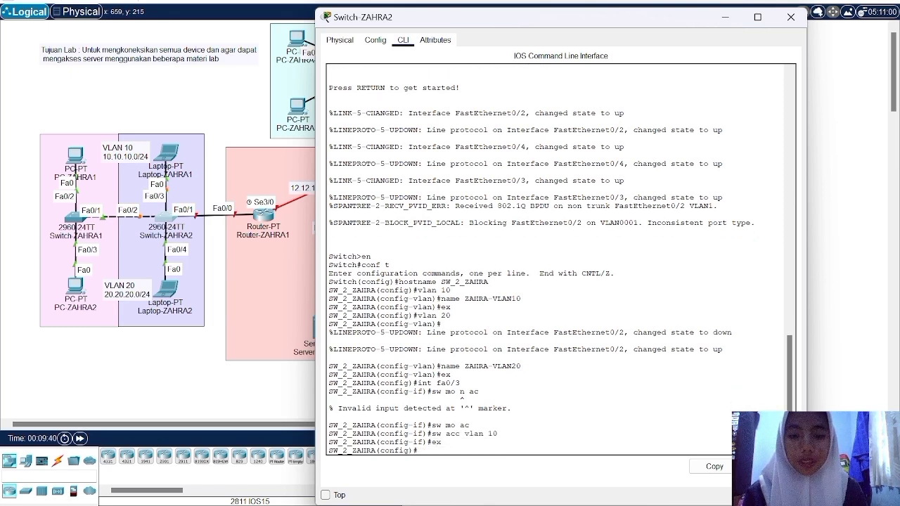
Step: Configure interface fa0/4 of SW_2_ZAHRA as an access port assigned to VLAN 20 and exit the interface configuration
{"action": "type", "text": "int fa0/4"}
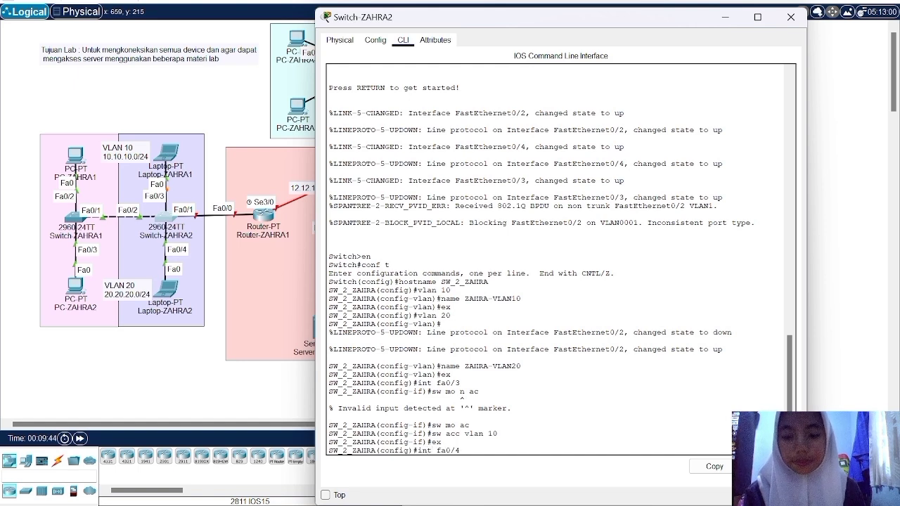
{"action": "key", "text": "Return"}
{"action": "type", "text": "sw mo ac"}
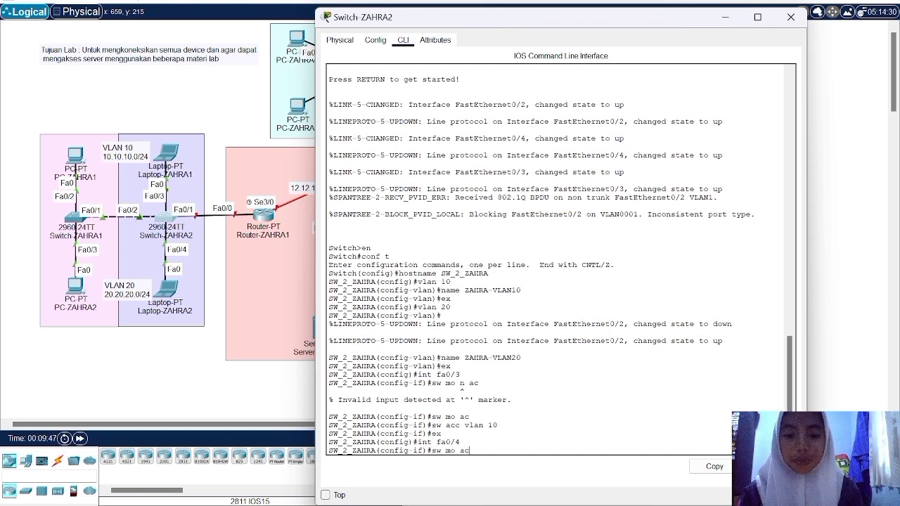
{"action": "key", "text": "Return"}
{"action": "type", "text": "sw acc"}
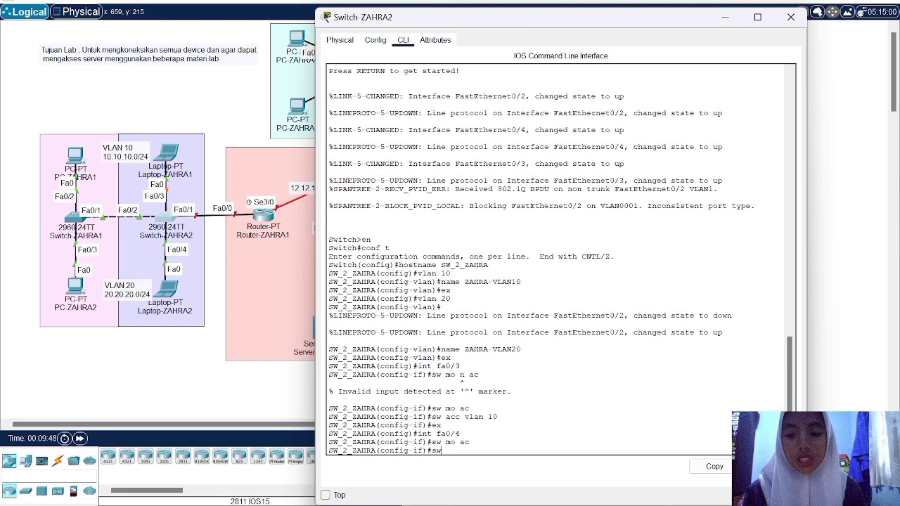
{"action": "type", "text": " vlan "}
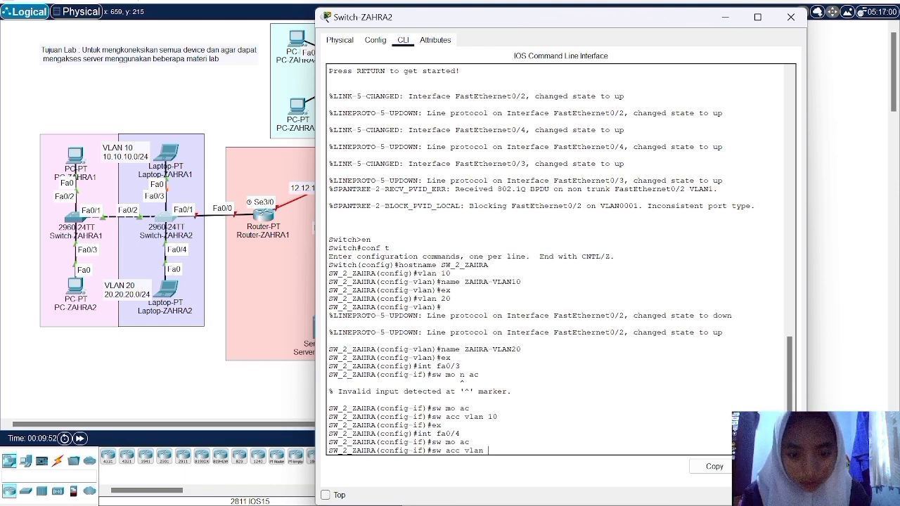
{"action": "type", "text": "20"}
{"action": "key", "text": "Return"}
{"action": "type", "text": "ex"}
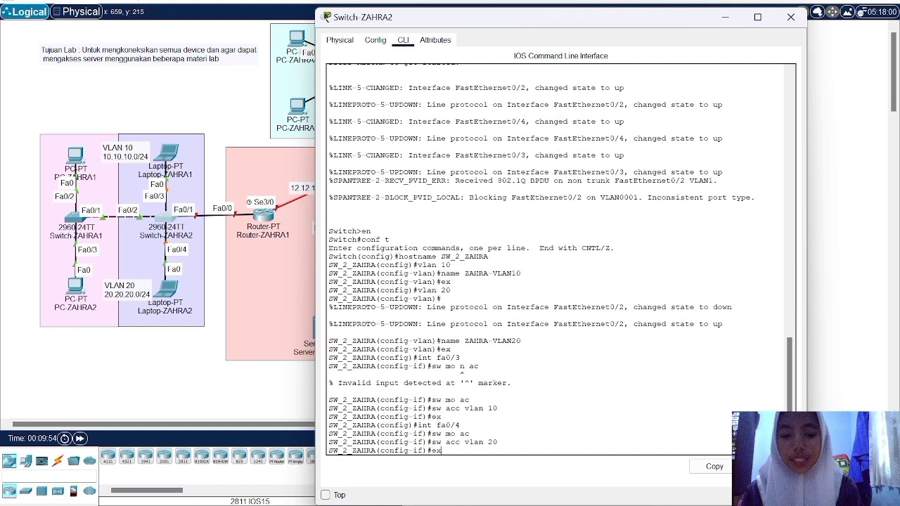
{"action": "key", "text": "Return"}
Step: Configure interface fa0/2 of SW_2_ZAHRA as a trunk port and exit the interface configuration
{"action": "type", "text": "int f"}
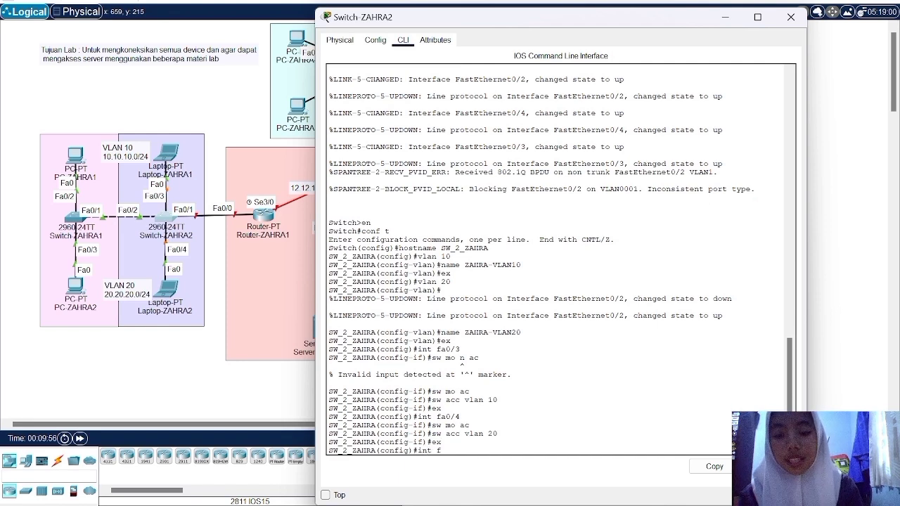
{"action": "type", "text": "a0/2"}
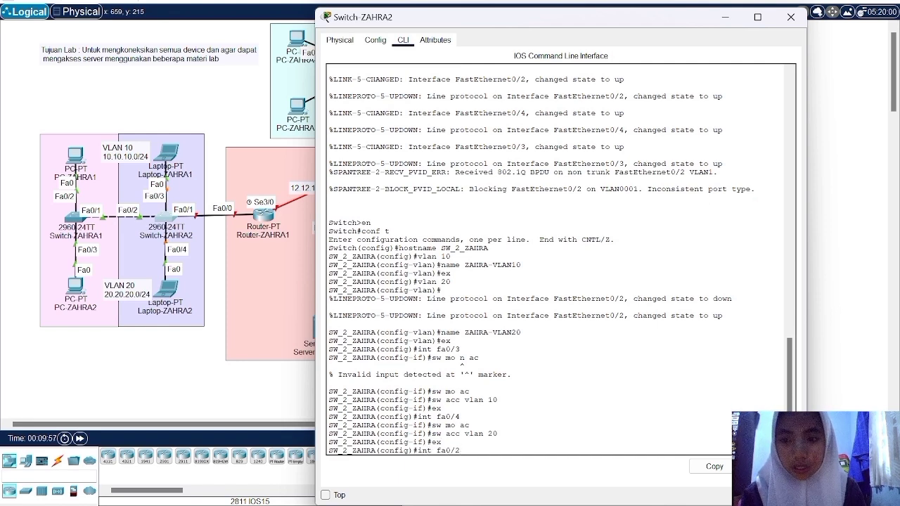
{"action": "key", "text": "Return"}
{"action": "type", "text": "sw mo tr"}
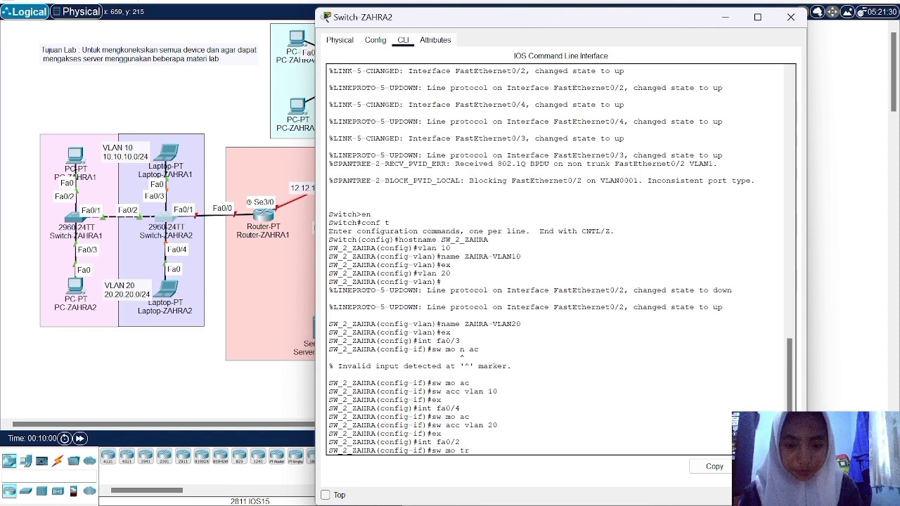
{"action": "key", "text": "Return"}
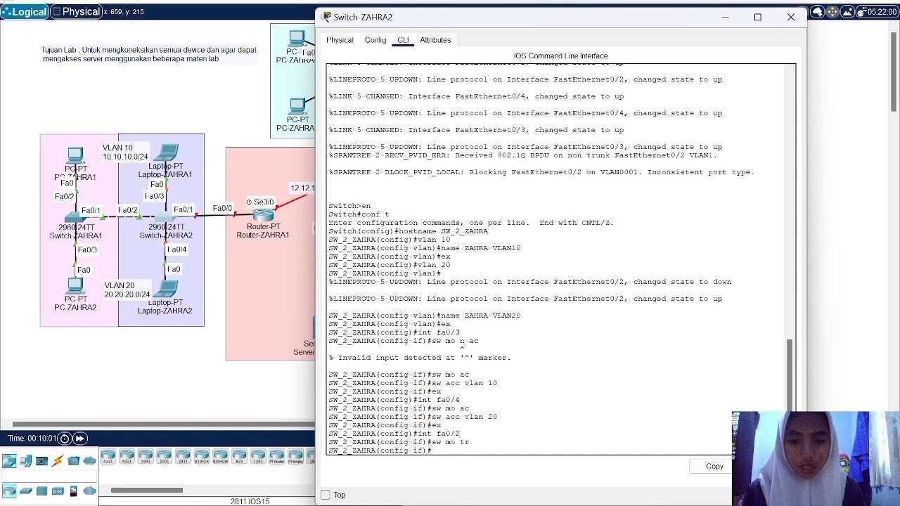
{"action": "type", "text": "ex"}
{"action": "key", "text": "Return"}
Step: Configure interface fa0/1 of SW_2_ZAHRA as a trunk port and close the switch's configuration window
{"action": "type", "text": "int fa0/"}
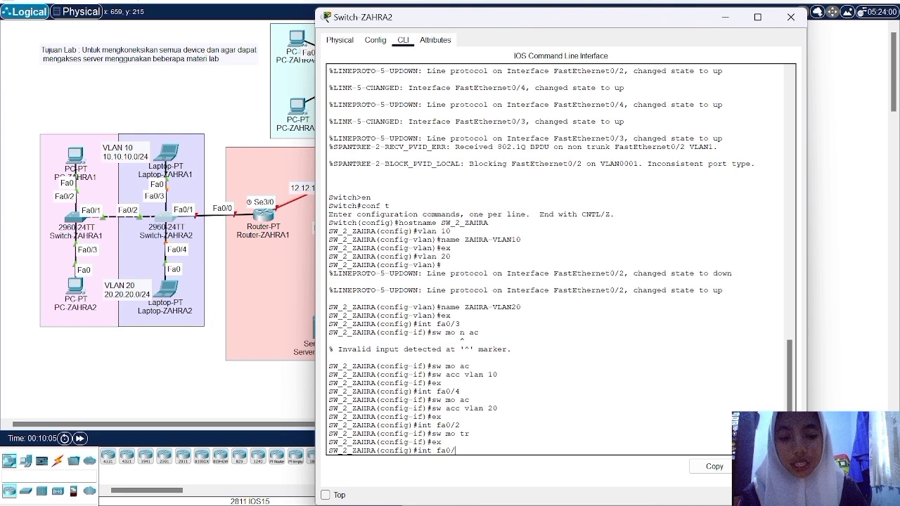
{"action": "type", "text": "1"}
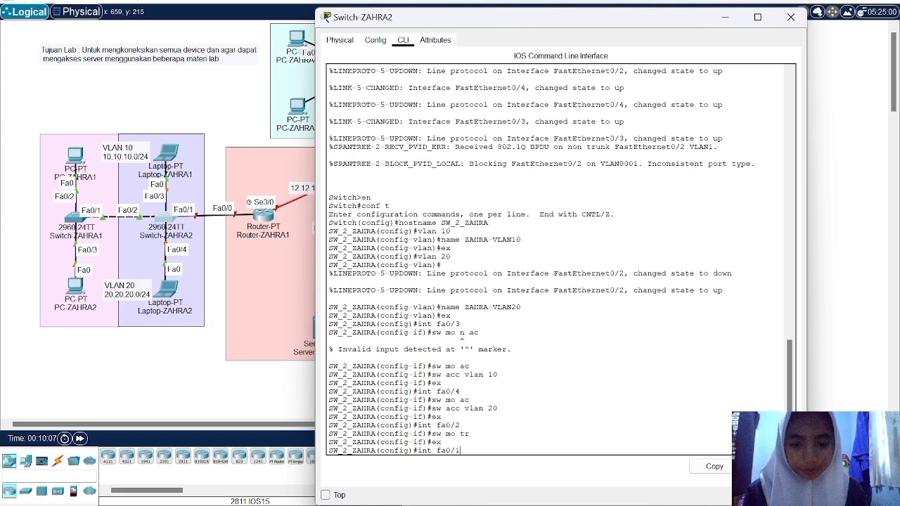
{"action": "key", "text": "Return"}
{"action": "type", "text": "sw mo tr"}
{"action": "key", "text": "Return"}
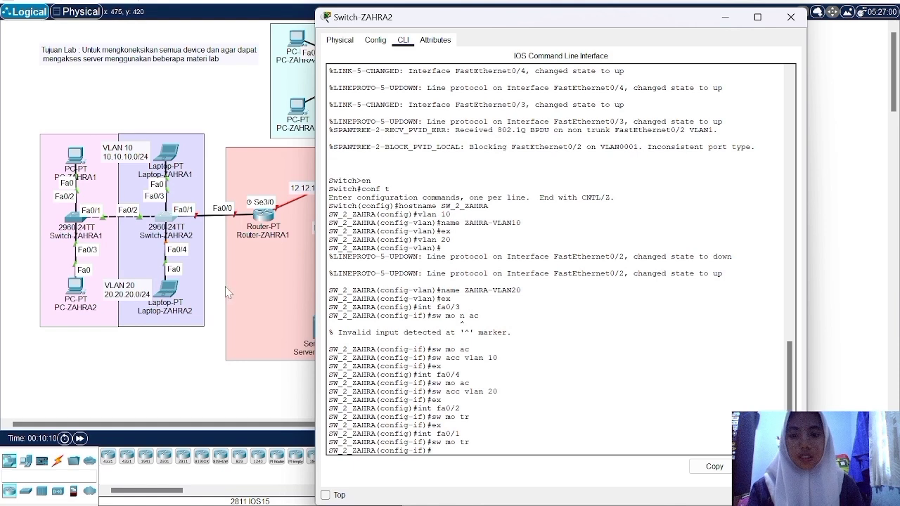
{"action": "left_click", "coordinate": [790, 17]}
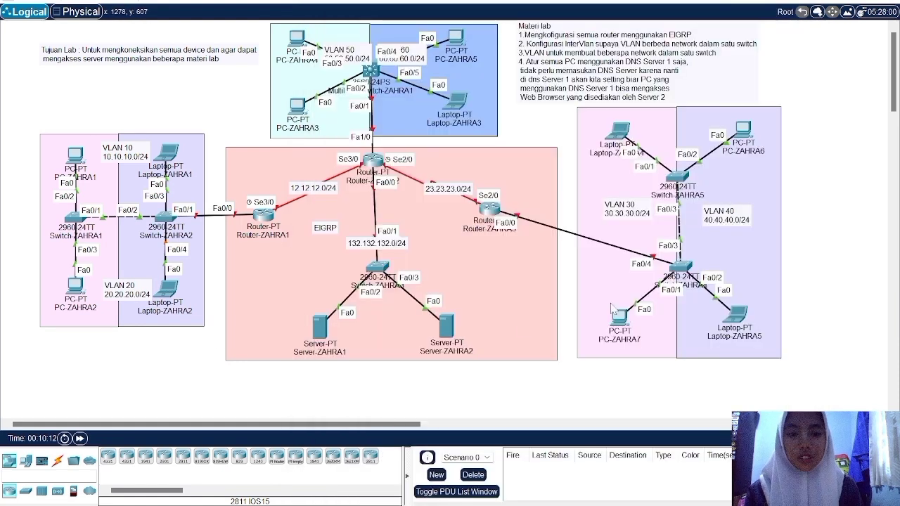
Step: Open the command line of Switch-ZAHRA4 and enter global configuration mode
{"action": "mouse_move", "coordinate": [685, 267]}
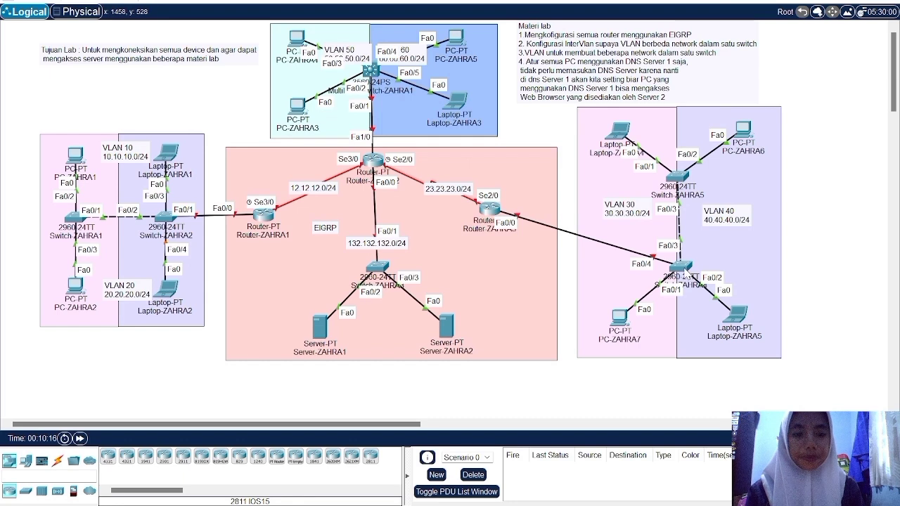
{"action": "left_click", "coordinate": [685, 270]}
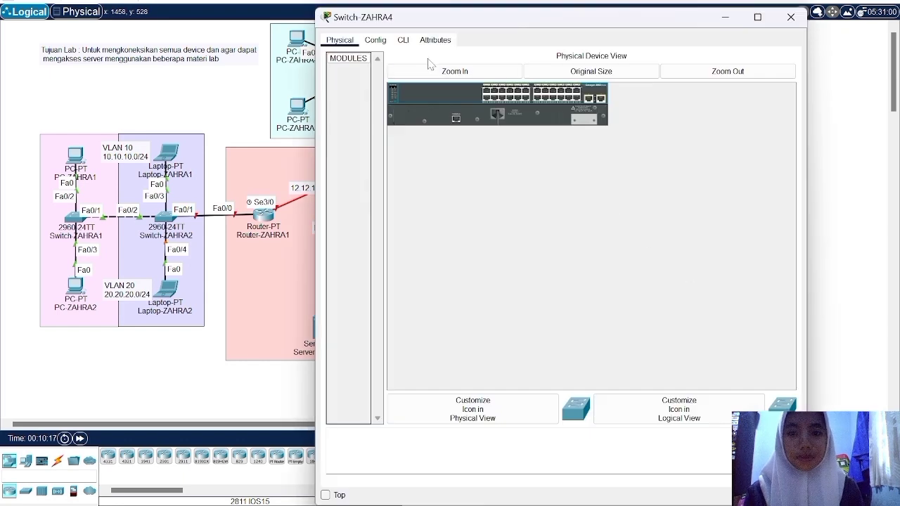
{"action": "left_click", "coordinate": [402, 41]}
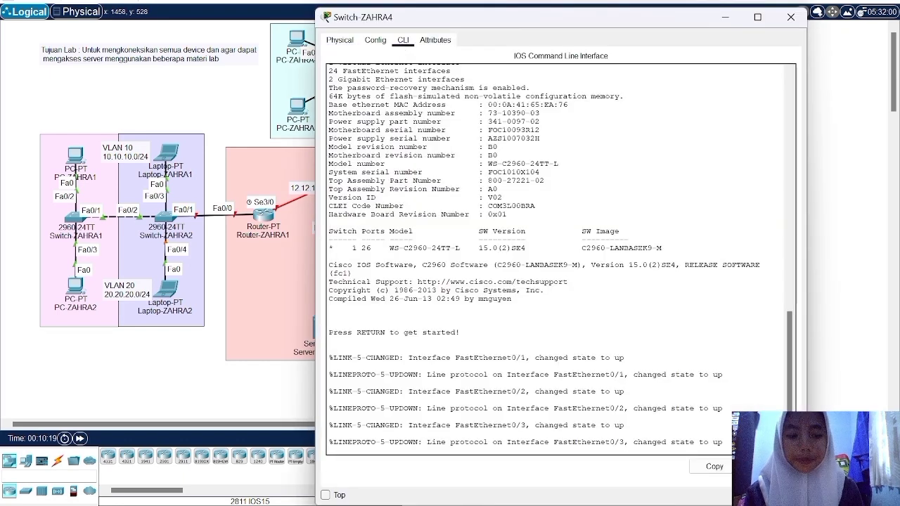
{"action": "key", "text": "Return"}
{"action": "type", "text": "en"}
{"action": "key", "text": "Return"}
{"action": "type", "text": "conf t"}
{"action": "key", "text": "Return"}
Step: Set the hostname of Switch-ZAHRA4 to SW_4_ZAHRA
{"action": "type", "text": "his"}
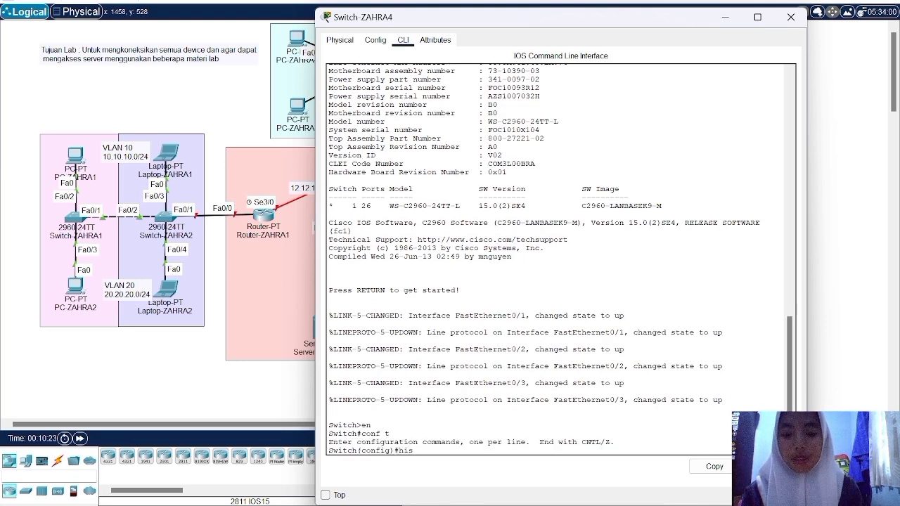
{"action": "type", "text": "t"}
{"action": "key", "text": "BackSpace"}
{"action": "key", "text": "BackSpace"}
{"action": "key", "text": "BackSpace"}
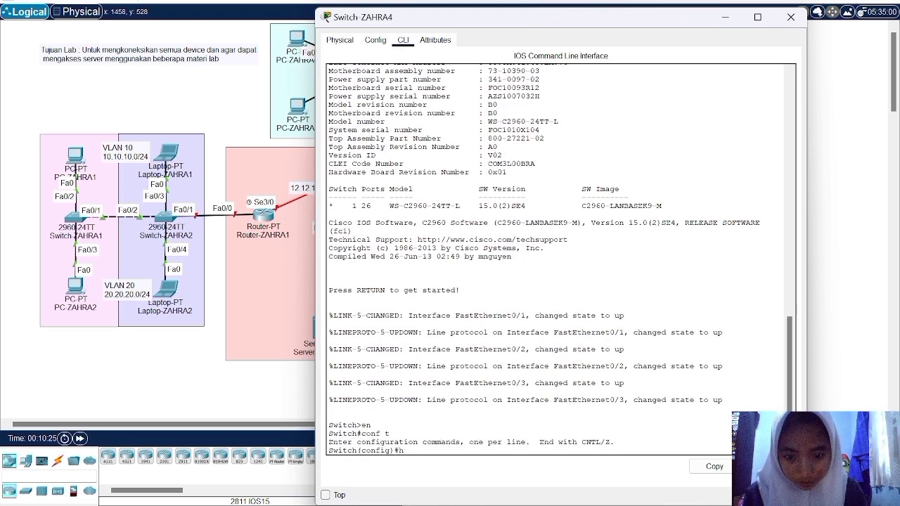
{"action": "type", "text": "ost"}
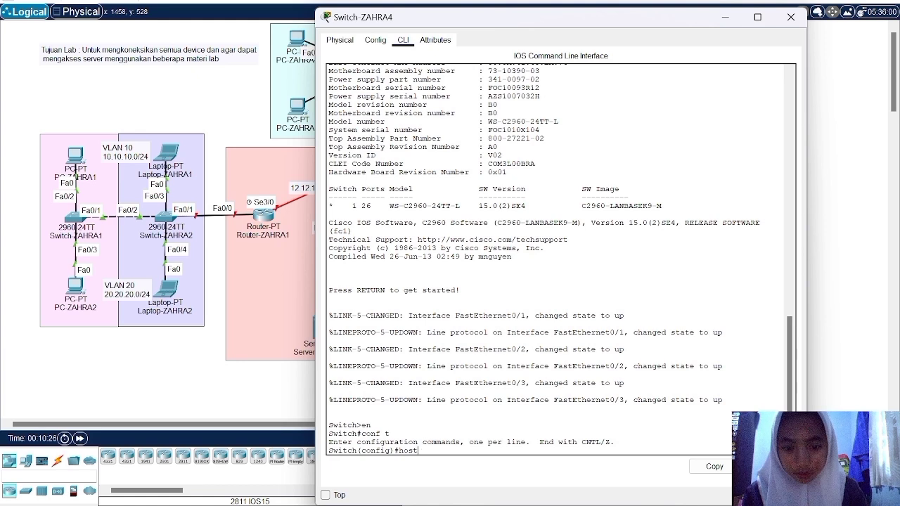
{"action": "type", "text": "name"}
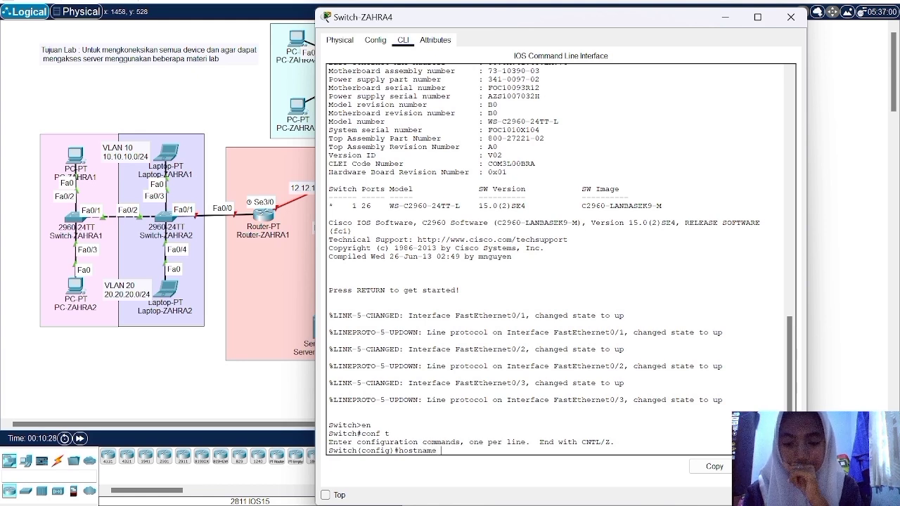
{"action": "type", "text": " SW_4_"}
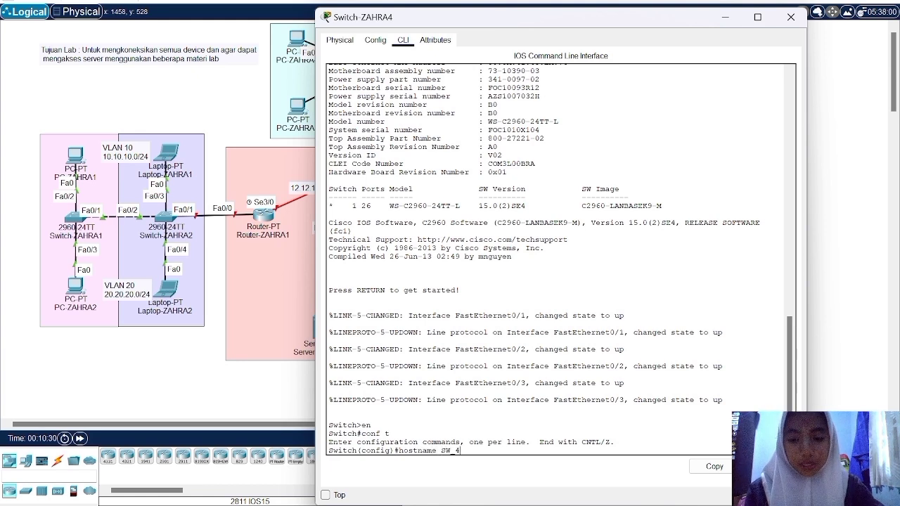
{"action": "type", "text": "ZAHRA"}
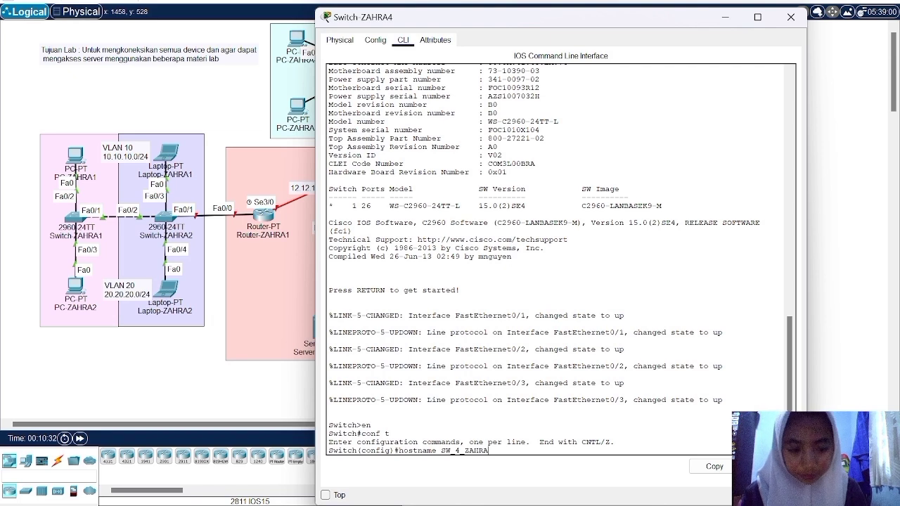
{"action": "key", "text": "Return"}
Step: Create VLAN 30 on SW_4_ZAHRA and name it ZAHRA-VLAN30
{"action": "type", "text": "vlan"}
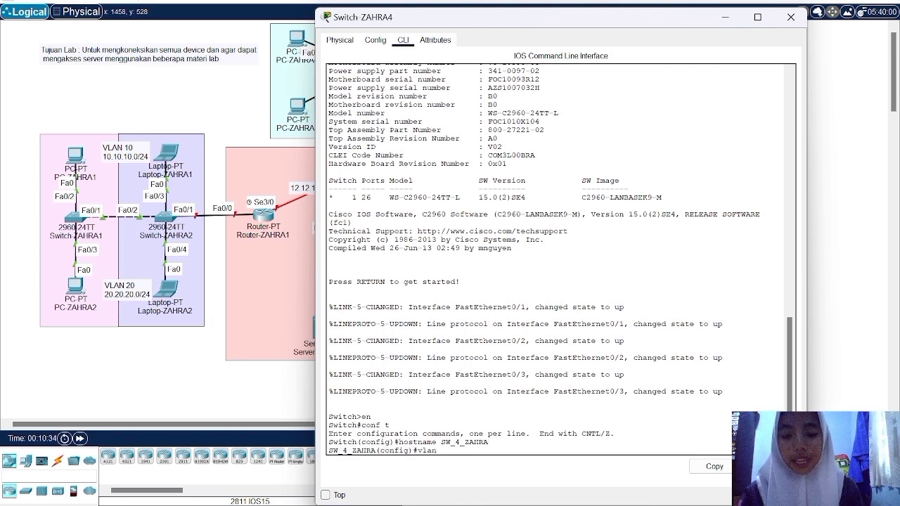
{"action": "type", "text": " 30"}
{"action": "key", "text": "Return"}
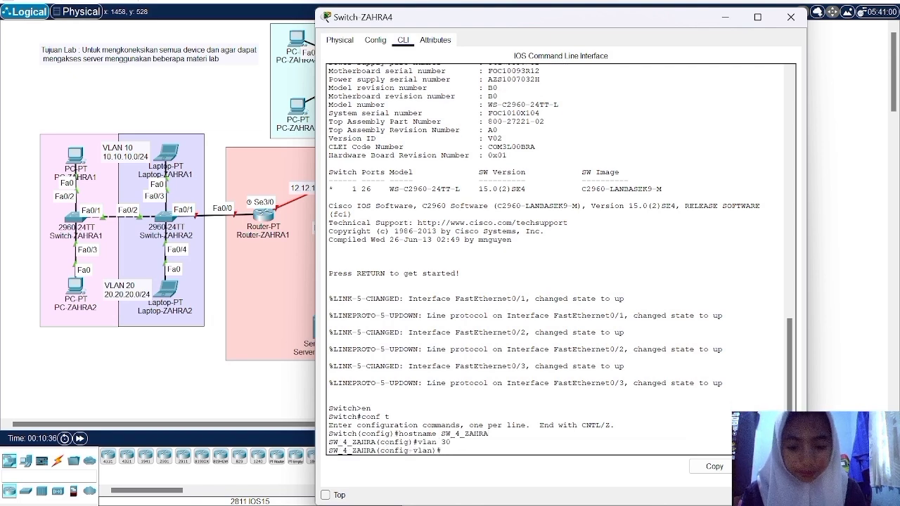
{"action": "type", "text": "name ZAHRA-VLAN30"}
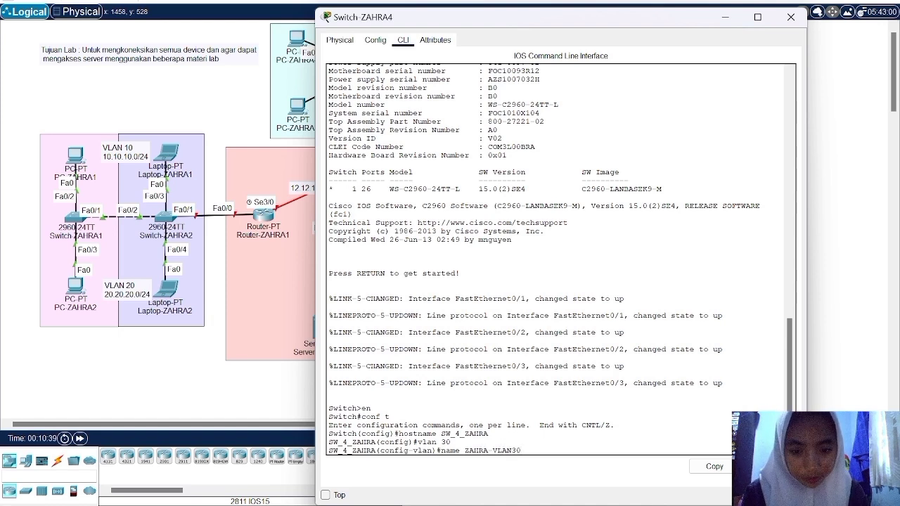
{"action": "key", "text": "Return"}
Step: Create VLAN 40 on SW_4_ZAHRA, name it ZAHRA-VLAN40, and exit the VLAN configuration
{"action": "type", "text": "vlan 40"}
{"action": "key", "text": "Return"}
{"action": "type", "text": "name"}
{"action": "type", "text": " ZAHRA"}
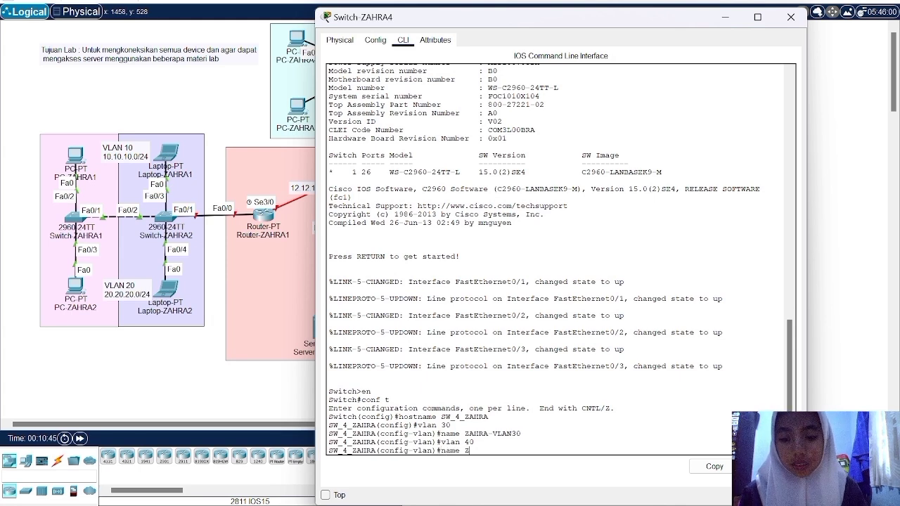
{"action": "type", "text": "-VLAN"}
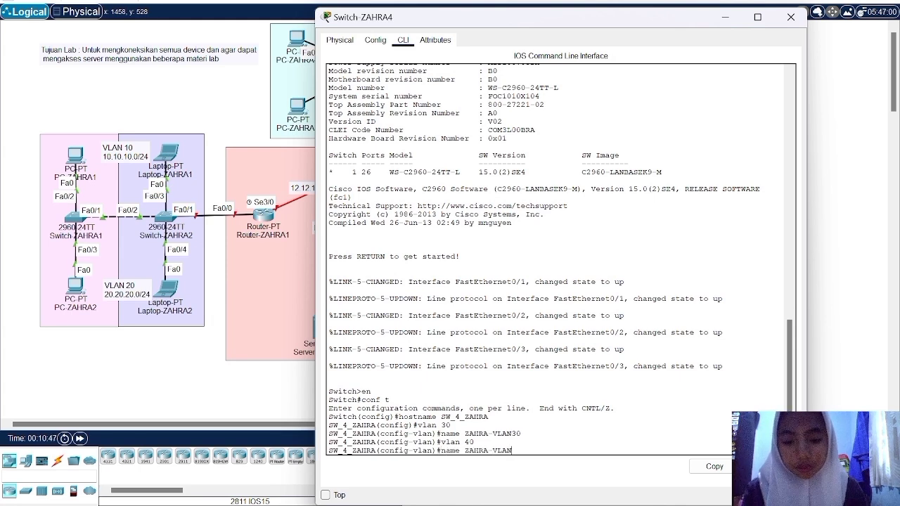
{"action": "type", "text": "40"}
{"action": "key", "text": "Return"}
{"action": "type", "text": "ex"}
{"action": "key", "text": "Return"}
Step: Configure interface fa0/1 of SW_4_ZAHRA as an access port in VLAN 30 and exit the interface configuration
{"action": "type", "text": "int fa"}
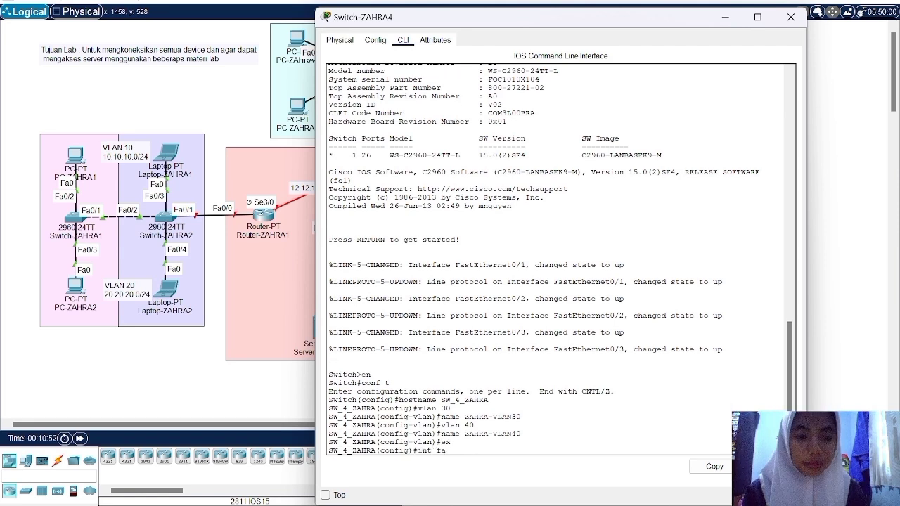
{"action": "left_click", "coordinate": [864, 357]}
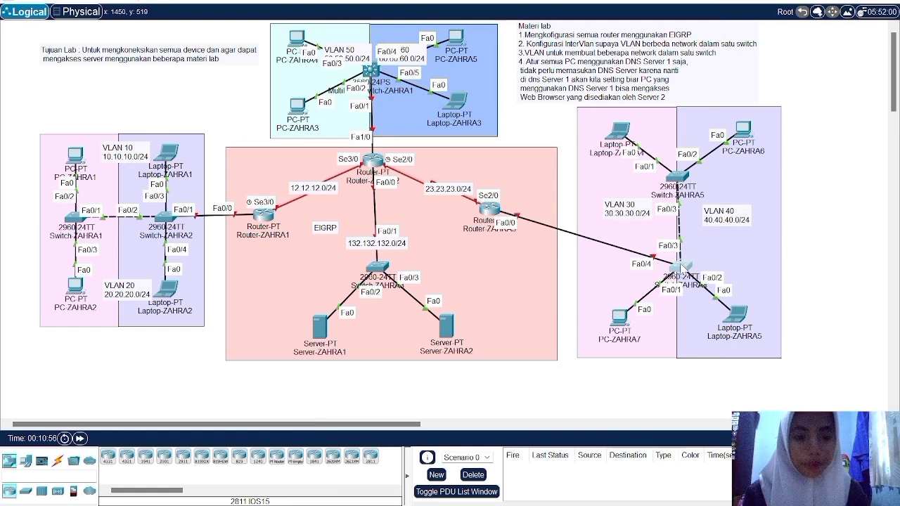
{"action": "left_click", "coordinate": [681, 266]}
{"action": "type", "text": "0/1"}
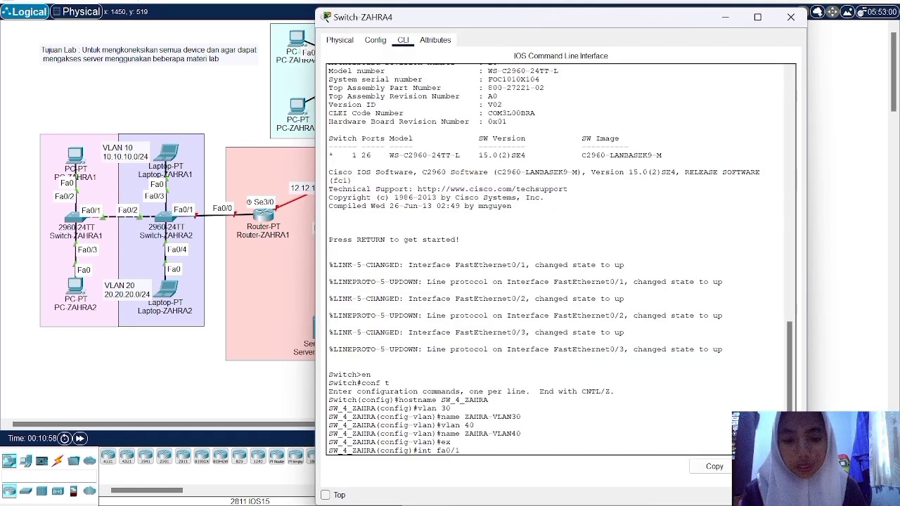
{"action": "key", "text": "Return"}
{"action": "type", "text": "sw mo ac"}
{"action": "key", "text": "Return"}
{"action": "type", "text": "sw acc vlan 30"}
{"action": "key", "text": "Return"}
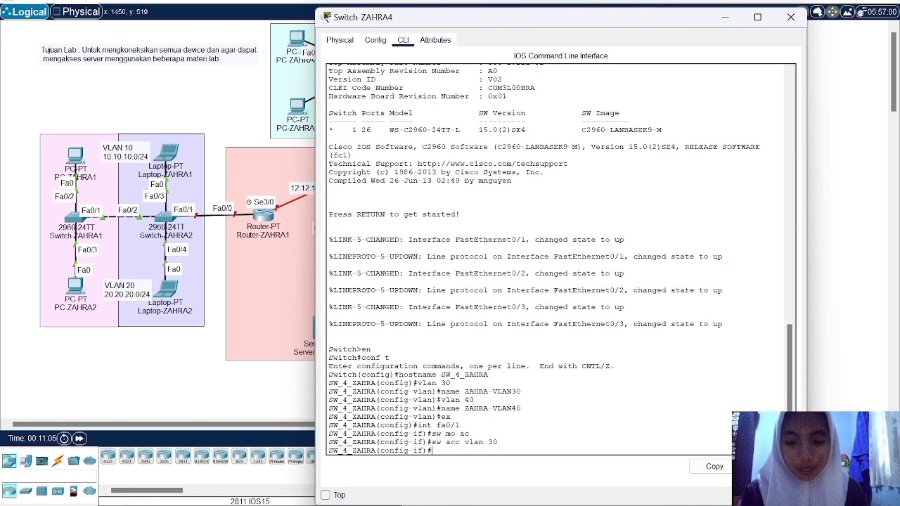
{"action": "type", "text": "ex"}
{"action": "key", "text": "Return"}
Step: Configure interface fa0/2 of SW_4_ZAHRA as an access port in VLAN 40 and exit the interface configuration
{"action": "type", "text": "int fa0/2"}
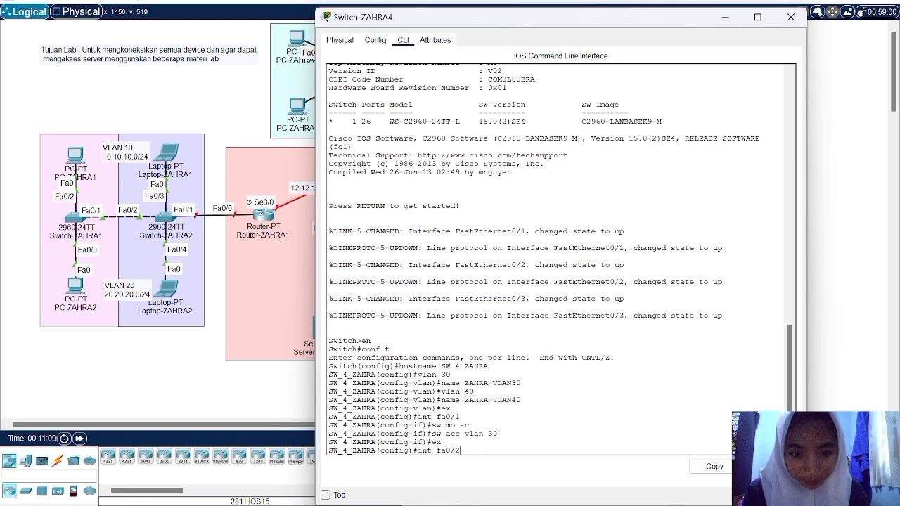
{"action": "key", "text": "Return"}
{"action": "type", "text": "sw mo"}
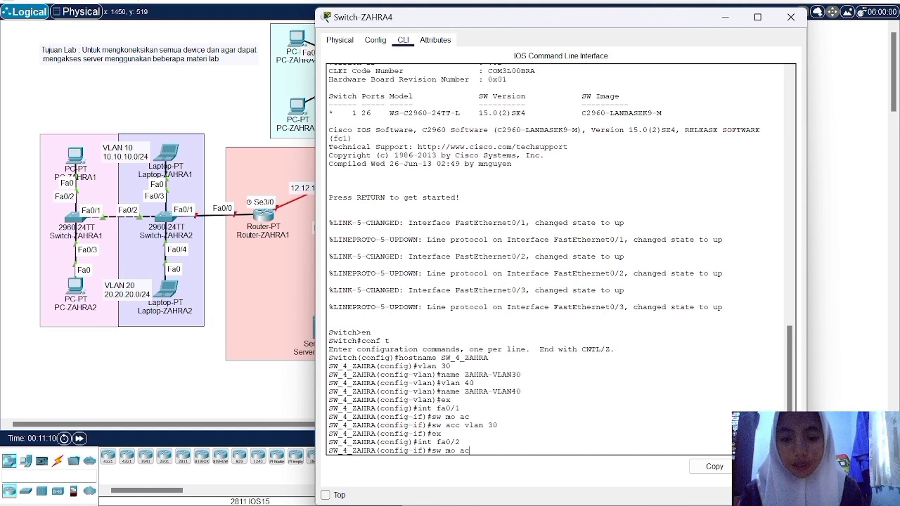
{"action": "type", "text": " ac"}
{"action": "key", "text": "Return"}
{"action": "type", "text": "sw ac"}
{"action": "type", "text": "c vla"}
{"action": "type", "text": "n 2"}
{"action": "key", "text": "BackSpace"}
{"action": "type", "text": "40"}
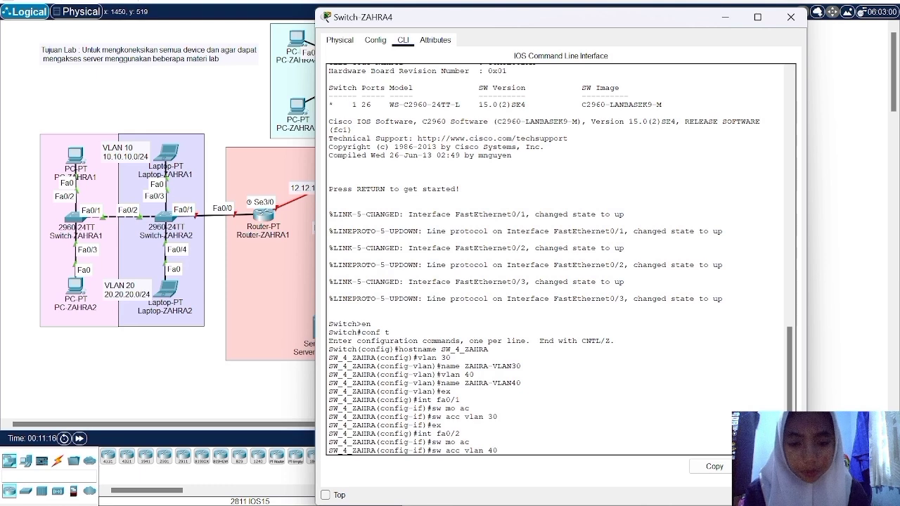
{"action": "key", "text": "Return"}
{"action": "type", "text": "ex"}
{"action": "key", "text": "Return"}
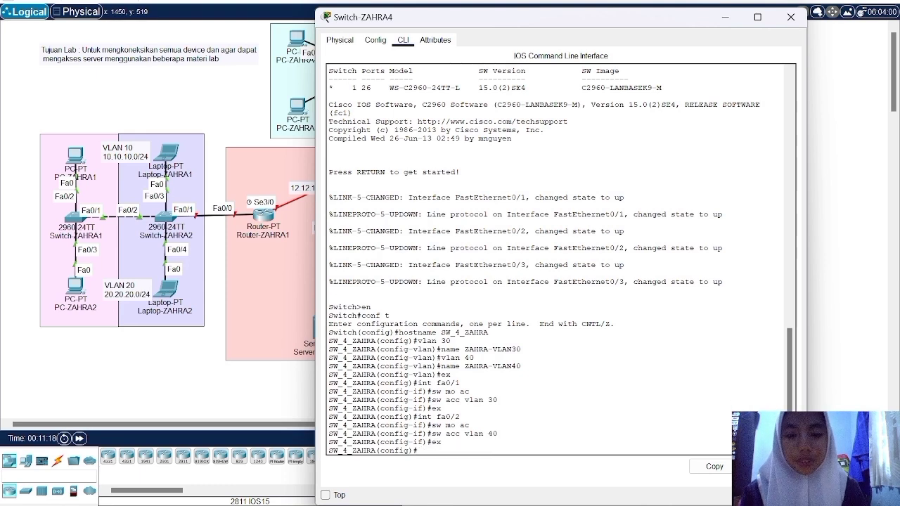
Step: Configure interface fa0/4 of SW_4_ZAHRA, the link towards the router, as a trunk port and return to the topology
{"action": "left_click", "coordinate": [845, 343]}
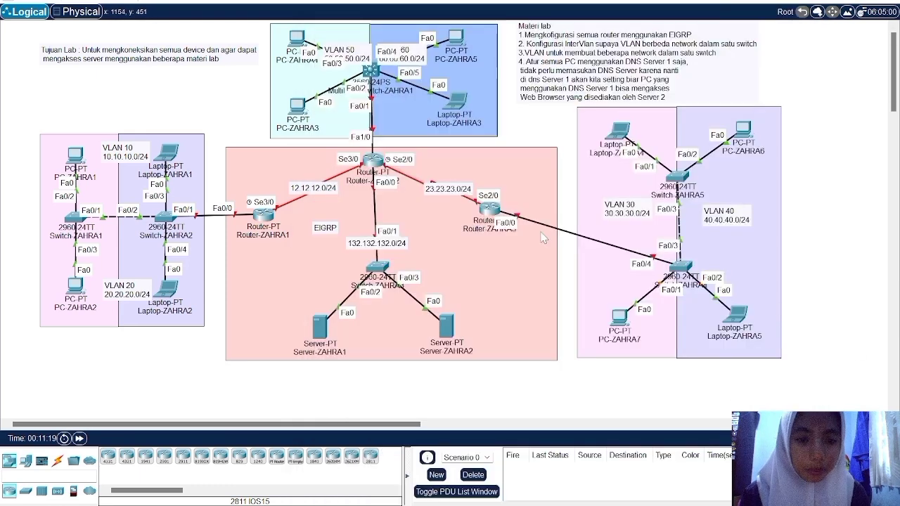
{"action": "left_click", "coordinate": [681, 267]}
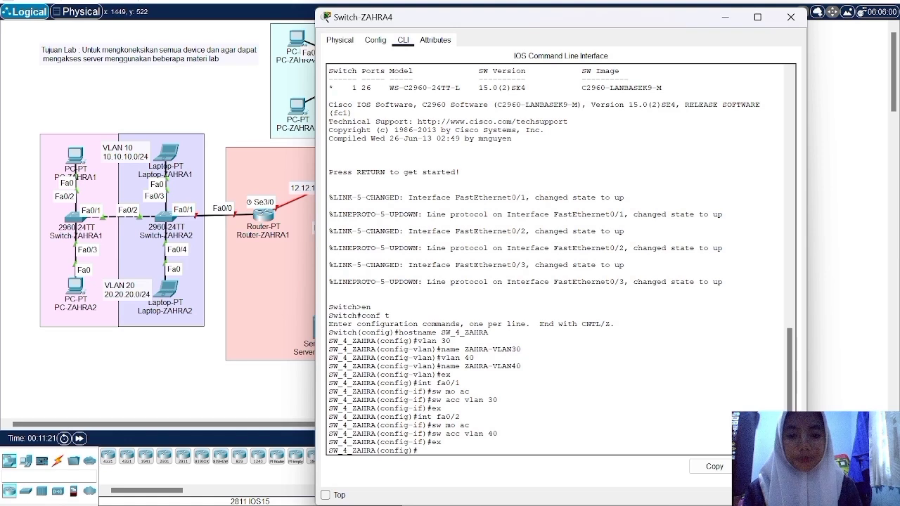
{"action": "type", "text": "int fa0"}
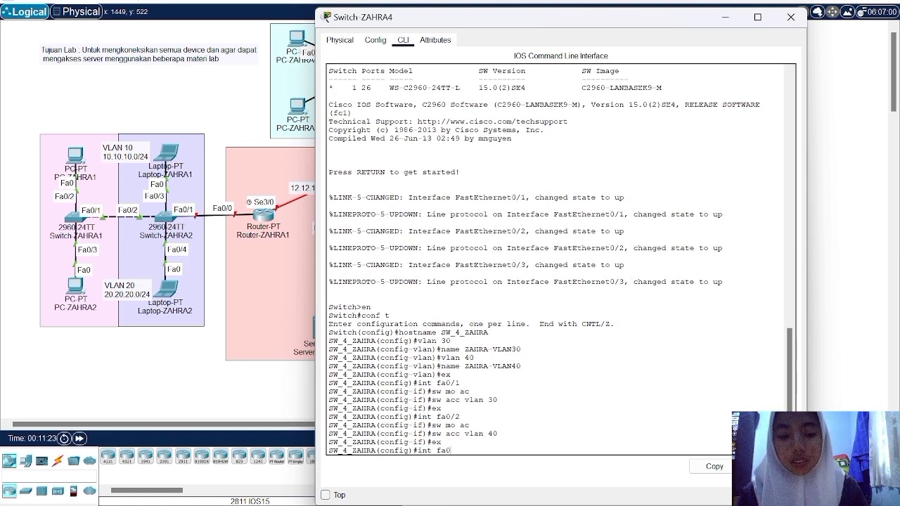
{"action": "type", "text": "/4"}
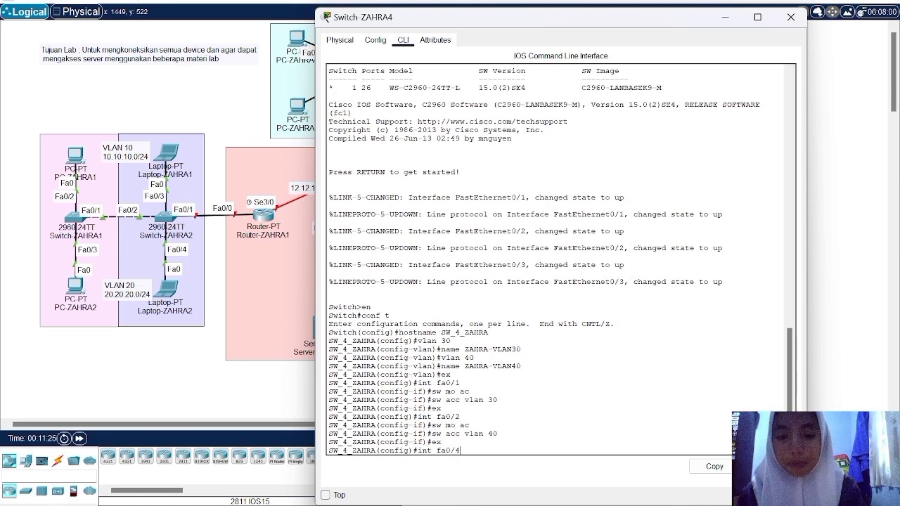
{"action": "key", "text": "Return"}
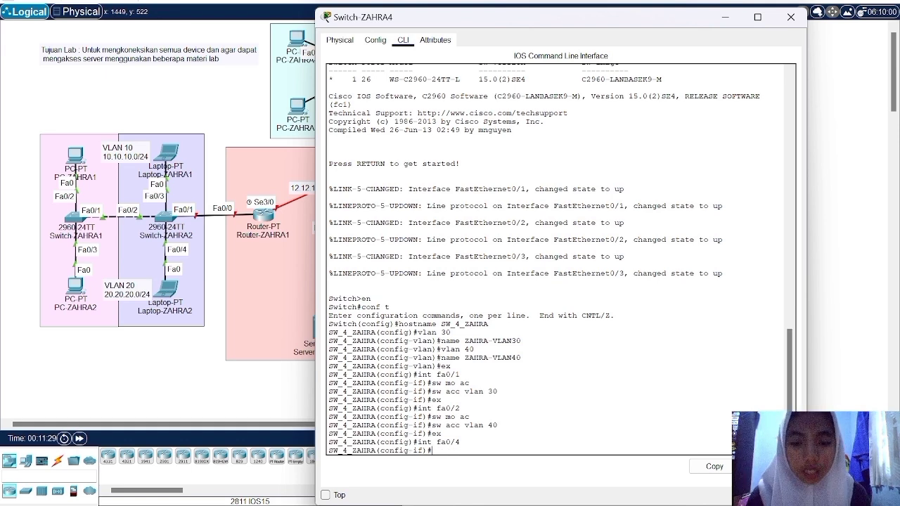
{"action": "type", "text": "sw mo tr"}
{"action": "key", "text": "Return"}
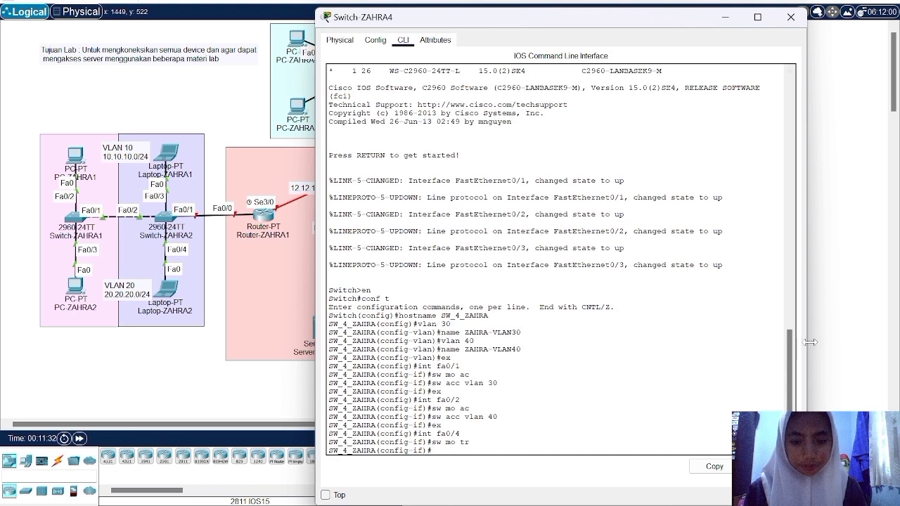
{"action": "left_click", "coordinate": [832, 346]}
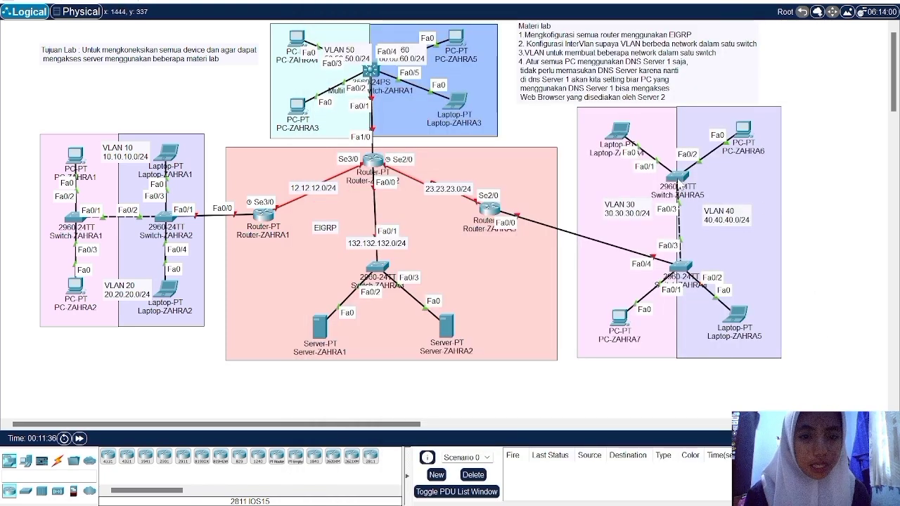
Step: Enter global configuration mode on Switch-ZAHRA5 and set its hostname to SW_5_ZAHRA
{"action": "left_click", "coordinate": [678, 182]}
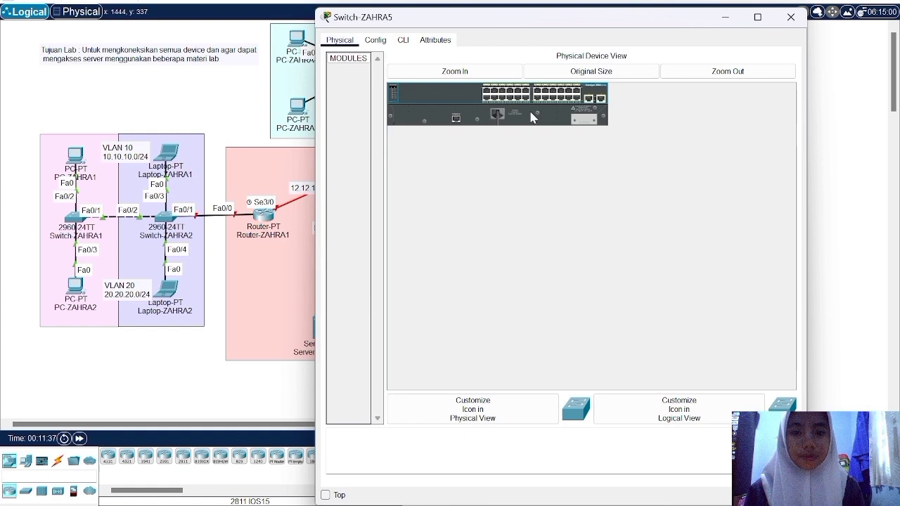
{"action": "left_click", "coordinate": [404, 41]}
{"action": "key", "text": "Return"}
{"action": "type", "text": "en"}
{"action": "key", "text": "Return"}
{"action": "type", "text": "conf t"}
{"action": "key", "text": "Return"}
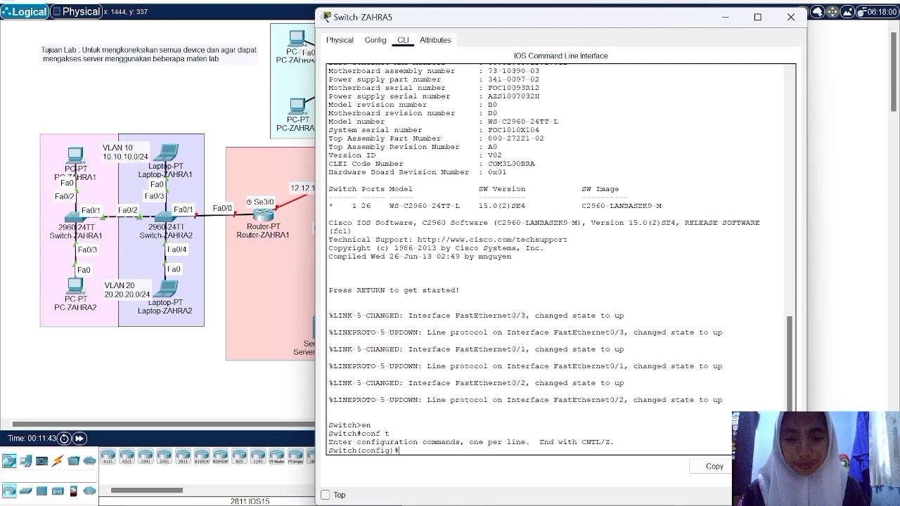
{"action": "type", "text": "hostname SW_5_ZAHRA"}
{"action": "key", "text": "Return"}
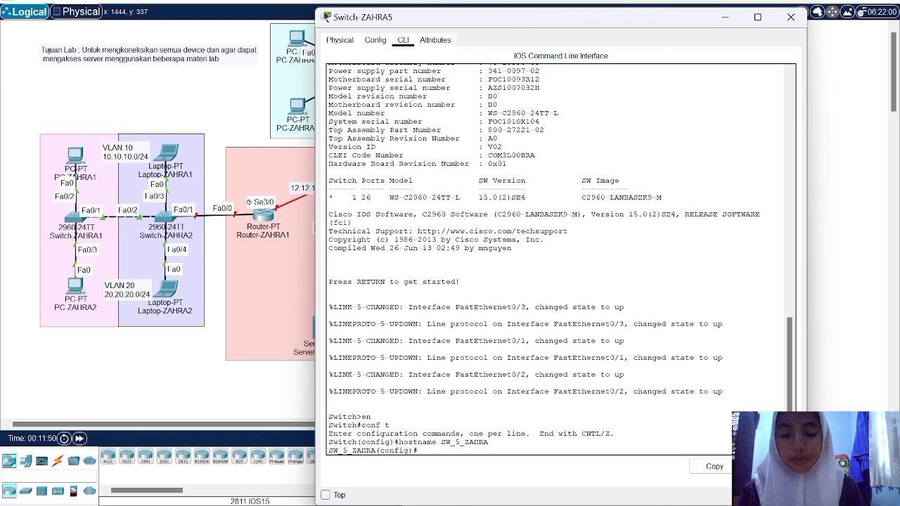
Step: Create VLAN 30 on SW_5_ZAHRA with the name ZAHRA-VLAN30 and exit the VLAN configuration
{"action": "type", "text": "vlan 30"}
{"action": "key", "text": "Return"}
{"action": "type", "text": "name"}
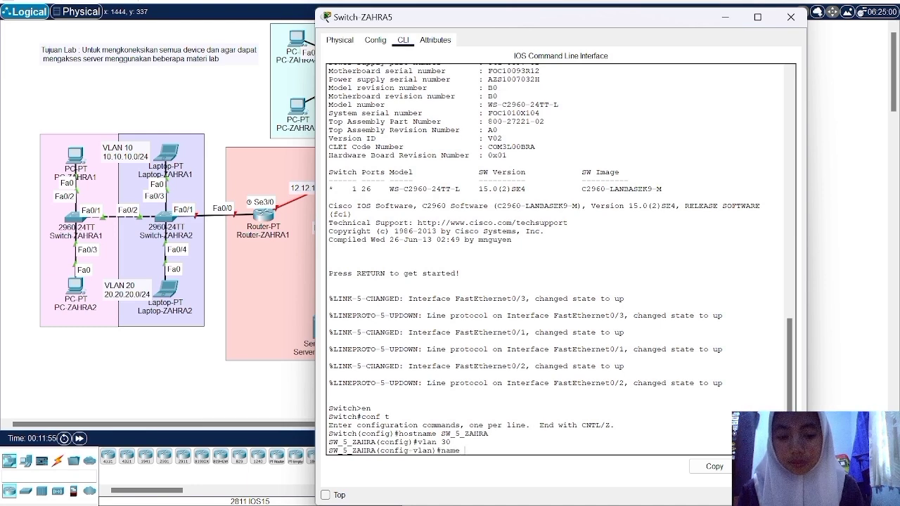
{"action": "type", "text": " ZAHRA"}
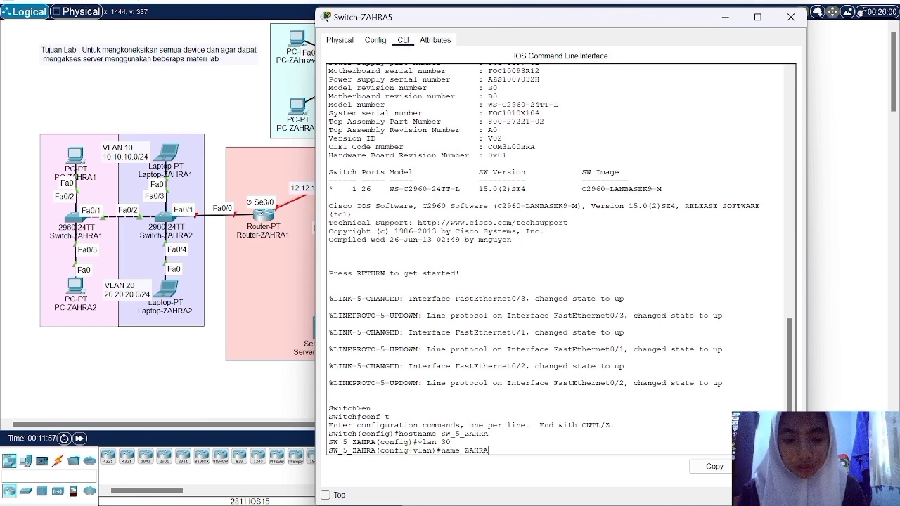
{"action": "type", "text": "-VLAN30"}
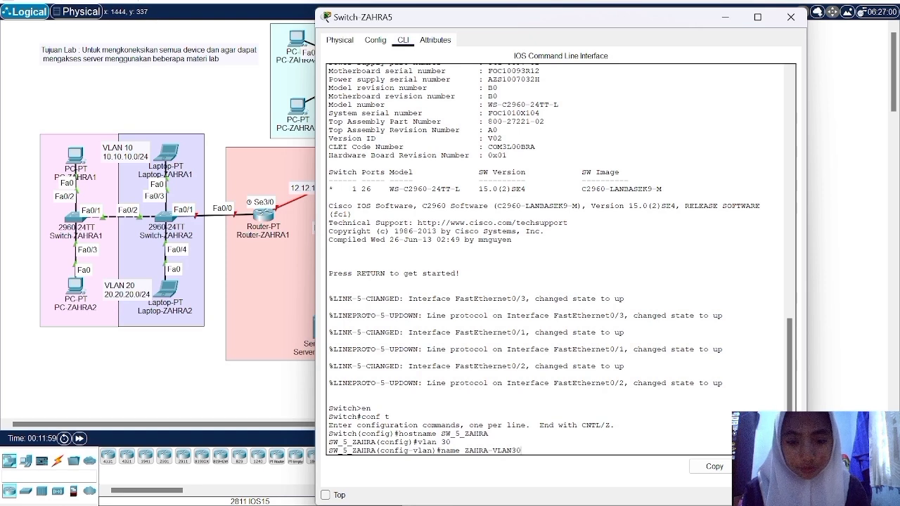
{"action": "key", "text": "Return"}
{"action": "type", "text": "ex"}
{"action": "key", "text": "Return"}
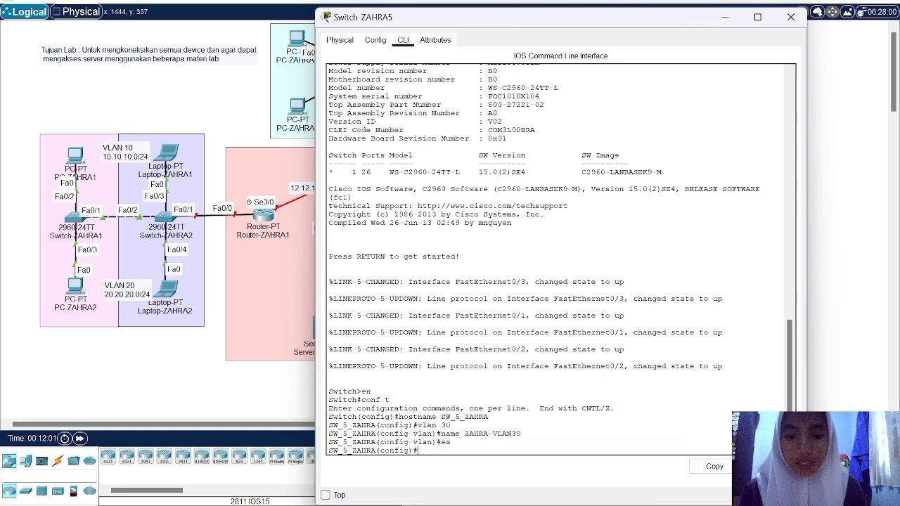
Step: Create VLAN 40 on SW_5_ZAHRA with the name ZAHRA-VLAN40 and exit the VLAN configuration
{"action": "type", "text": "vlan"}
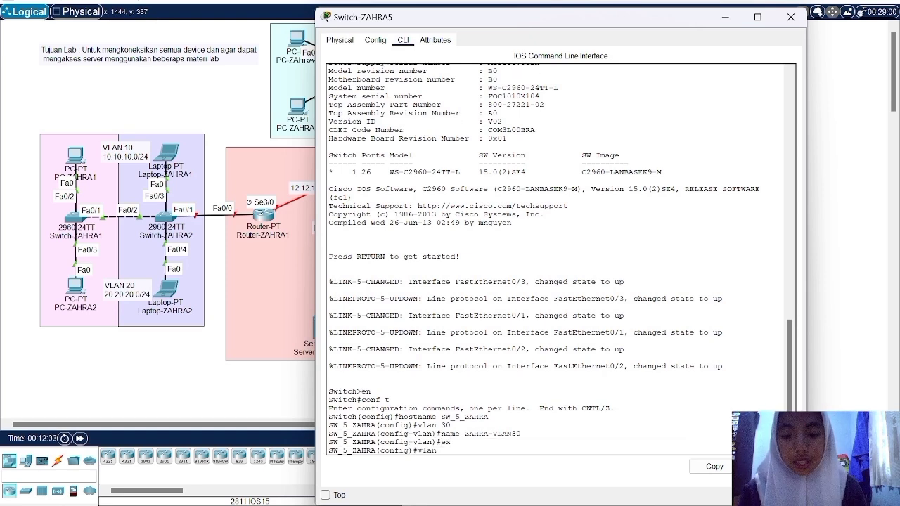
{"action": "type", "text": " 40"}
{"action": "key", "text": "Return"}
{"action": "type", "text": "name ZAHRA-VLAN40"}
{"action": "key", "text": "Return"}
{"action": "type", "text": "ex"}
{"action": "key", "text": "Return"}
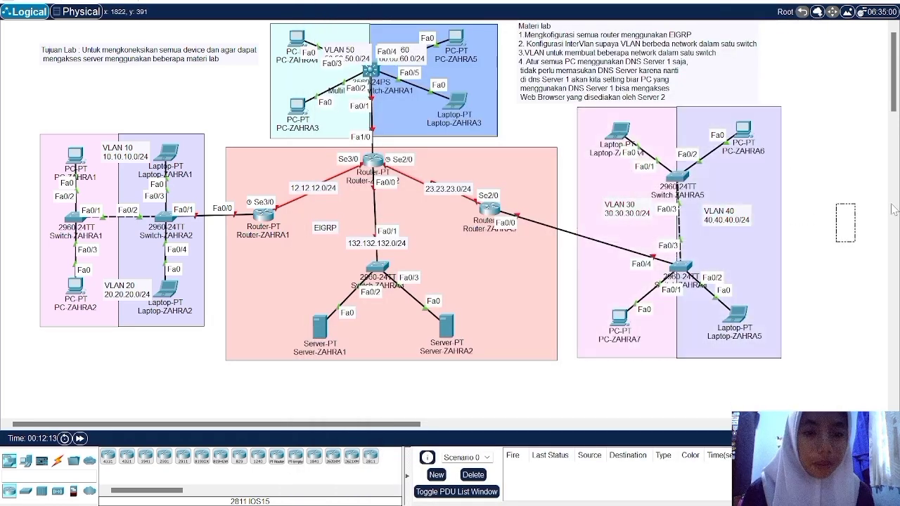
Step: Configure interface fa0/1 of SW_5_ZAHRA as an access port in VLAN 30 and exit the interface configuration
{"action": "mouse_move", "coordinate": [619, 132]}
{"action": "left_mouse_down"}
{"action": "mouse_move", "coordinate": [613, 124]}
{"action": "mouse_move", "coordinate": [623, 133]}
{"action": "left_mouse_up"}
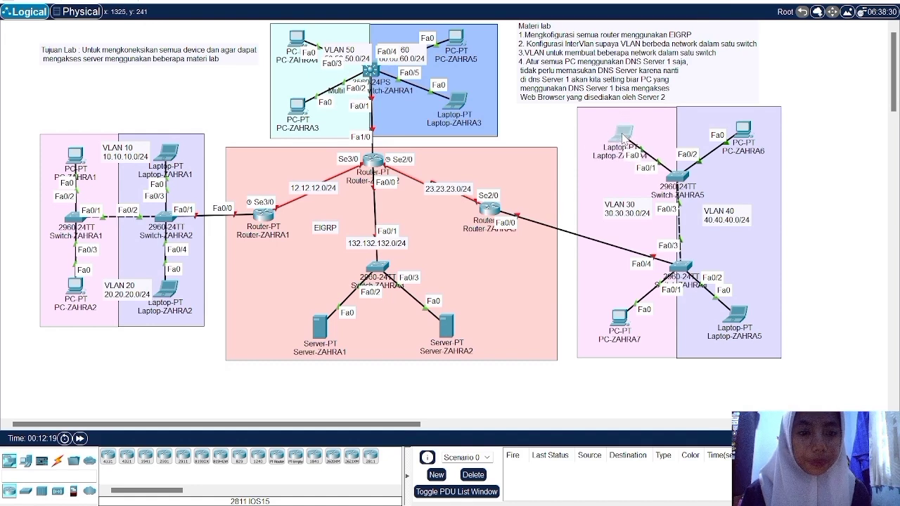
{"action": "left_click", "coordinate": [678, 180]}
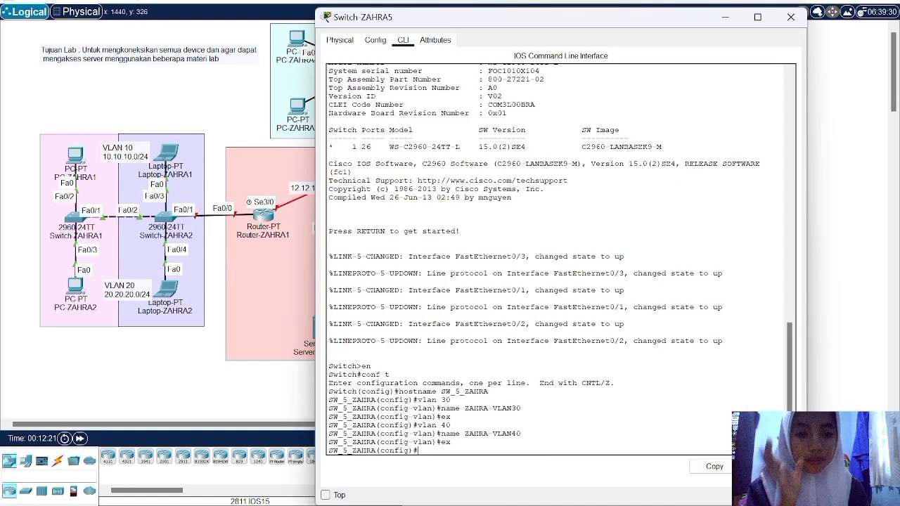
{"action": "type", "text": "int fa"}
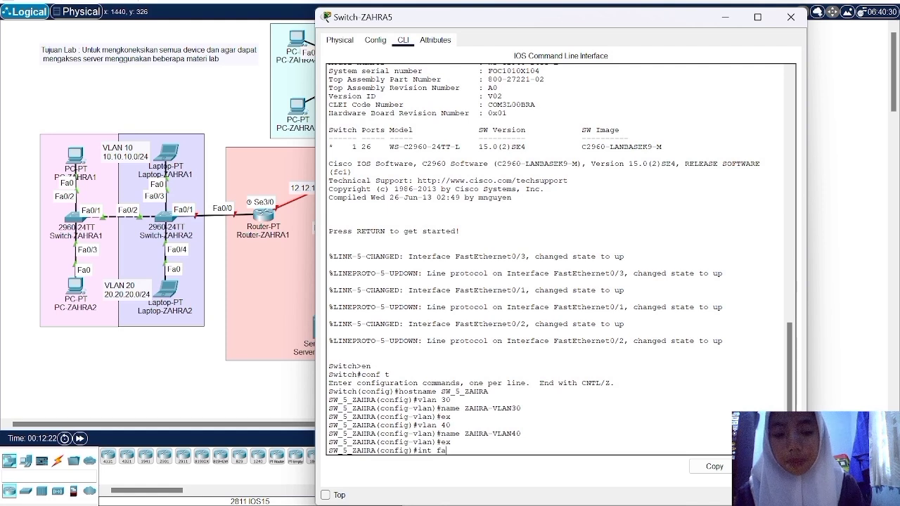
{"action": "type", "text": "0/1"}
{"action": "key", "text": "Return"}
{"action": "type", "text": "sw mo ac"}
{"action": "key", "text": "Return"}
{"action": "type", "text": "sw acc vlan "}
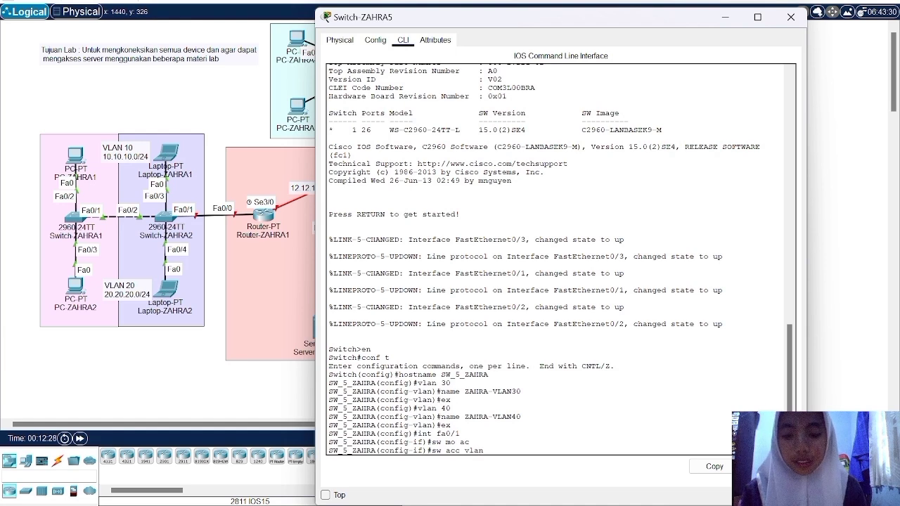
{"action": "type", "text": "30"}
{"action": "key", "text": "Return"}
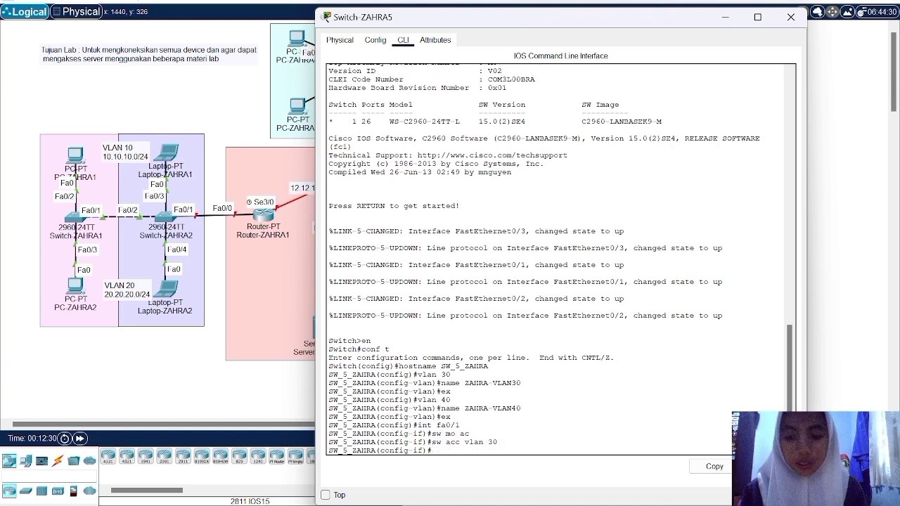
{"action": "type", "text": "ex"}
{"action": "key", "text": "Return"}
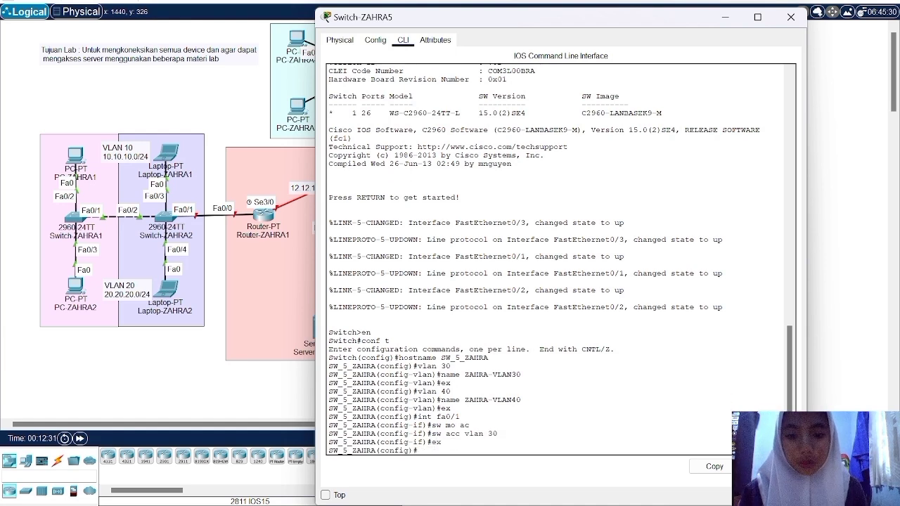
Step: Configure interface fa0/2 of SW_5_ZAHRA as an access port in VLAN 40 and exit the interface configuration
{"action": "type", "text": "int fa0"}
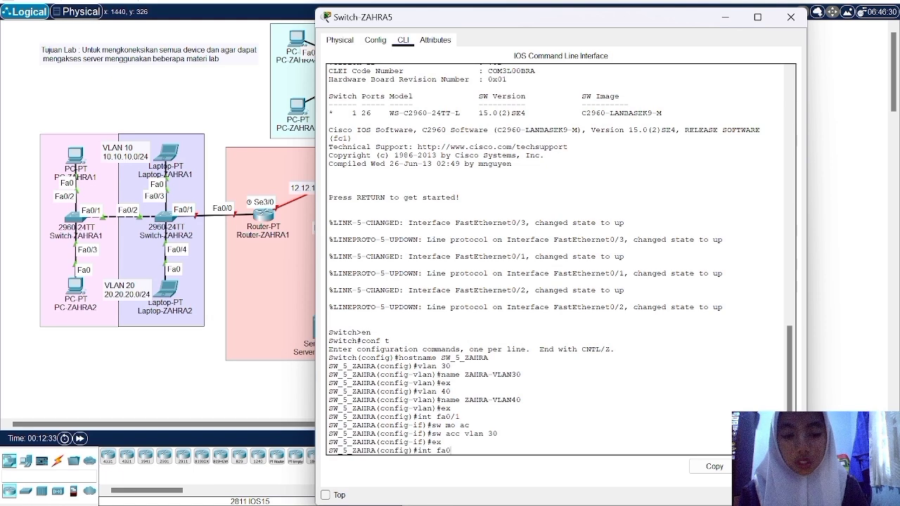
{"action": "type", "text": "/2"}
{"action": "key", "text": "Return"}
{"action": "type", "text": "sw mo ac"}
{"action": "key", "text": "Return"}
{"action": "type", "text": "sw acc vlan"}
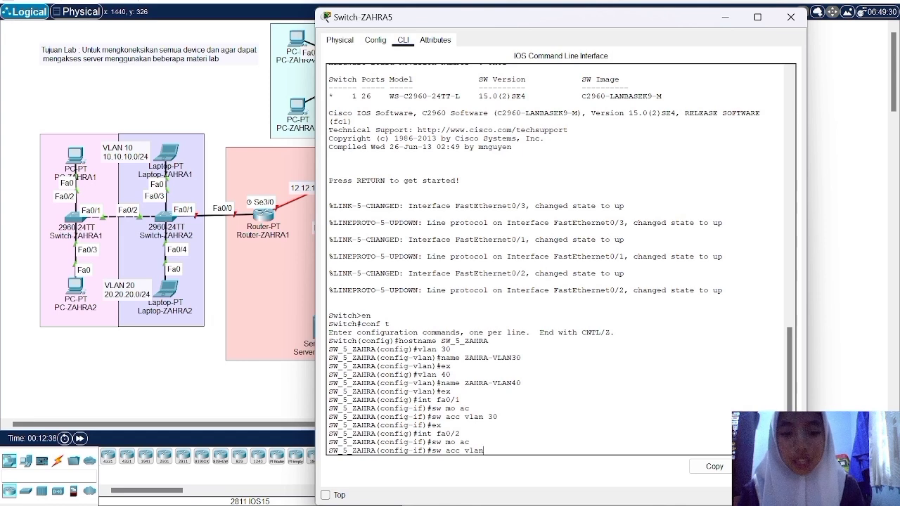
{"action": "type", "text": " 40"}
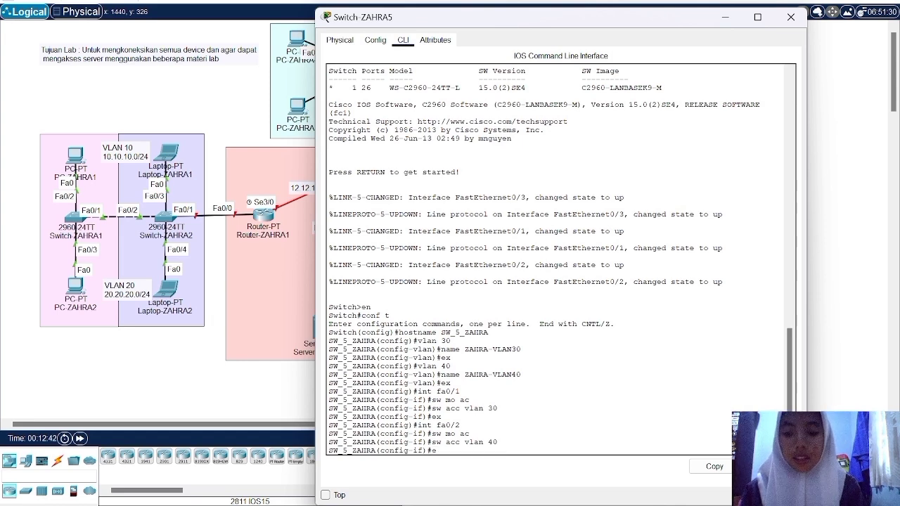
{"action": "type", "text": "x"}
{"action": "key", "text": "Return"}
Step: Configure interface fa0/3 of SW_5_ZAHRA, the link between the two switches, as a trunk port and return to the topology
{"action": "left_click", "coordinate": [850, 287]}
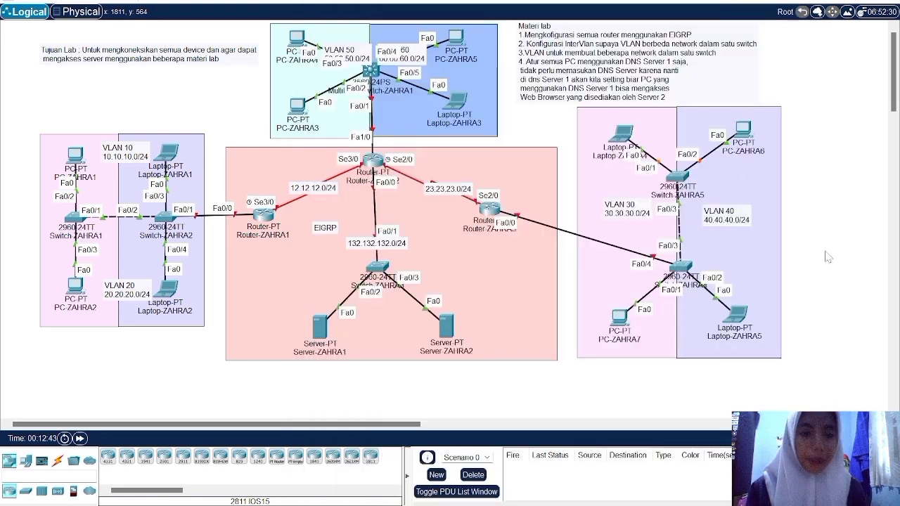
{"action": "left_click", "coordinate": [676, 177]}
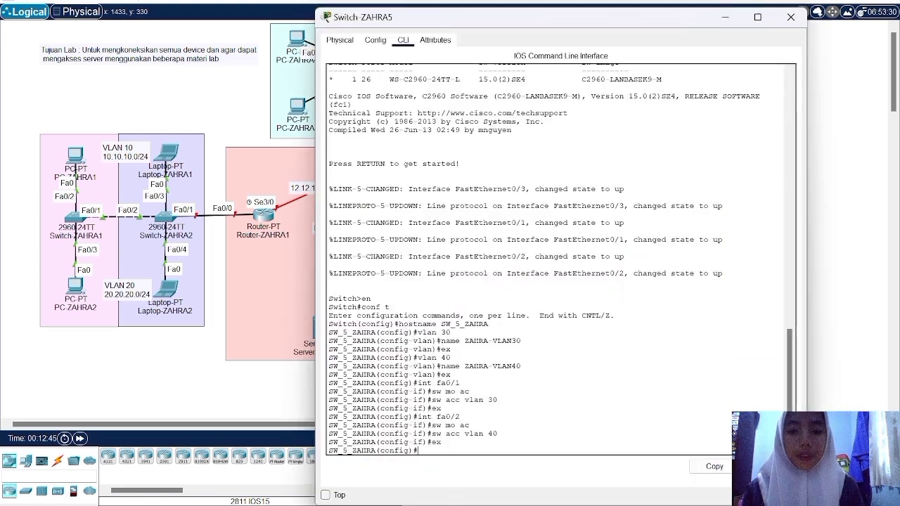
{"action": "type", "text": "int fa0/3"}
{"action": "key", "text": "Return"}
{"action": "type", "text": "sw mp o"}
{"action": "key", "text": "BackSpace"}
{"action": "key", "text": "BackSpace"}
{"action": "key", "text": "BackSpace"}
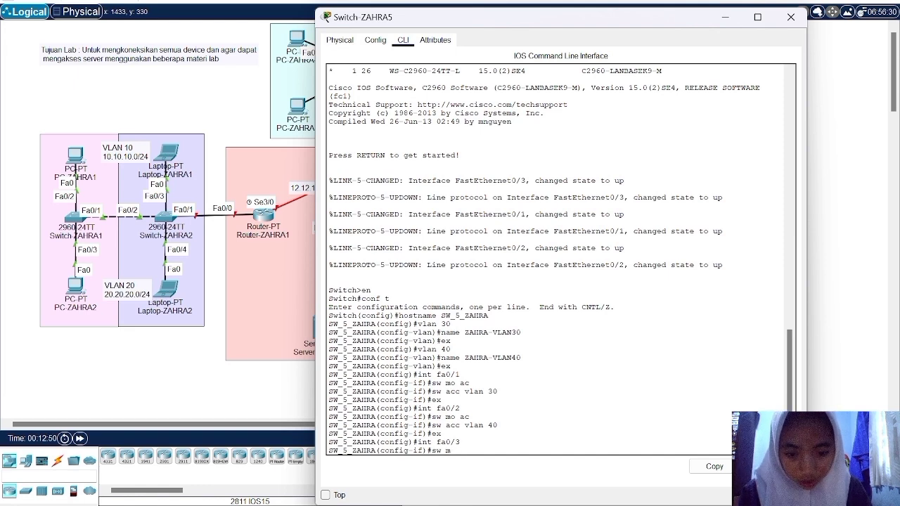
{"action": "type", "text": "o tr"}
{"action": "key", "text": "Return"}
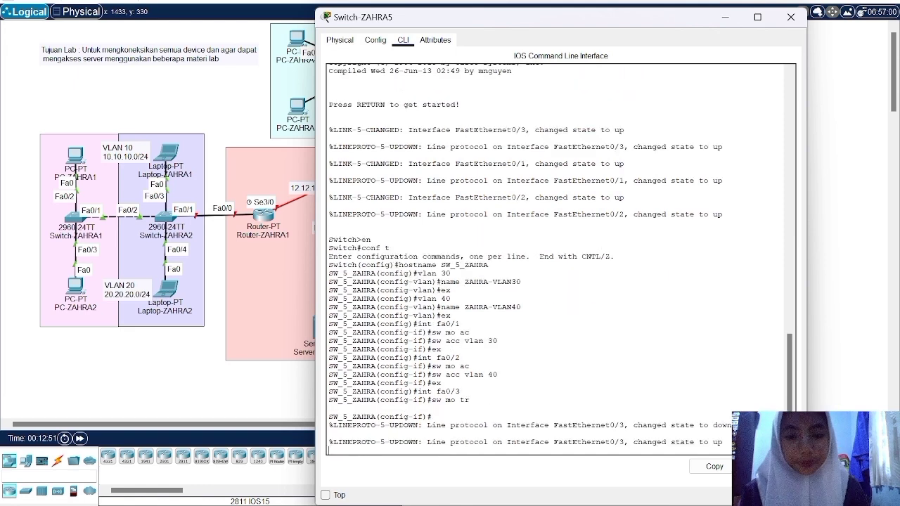
{"action": "left_click", "coordinate": [841, 329]}
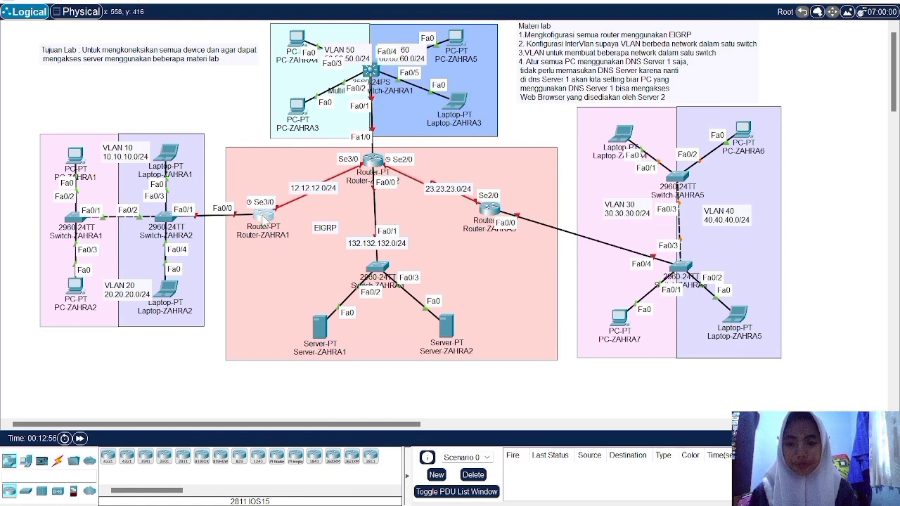
Step: Enter global configuration mode on Router-ZAHRA1 and set its hostname to RO_1_ZAHRA
{"action": "left_click", "coordinate": [262, 217]}
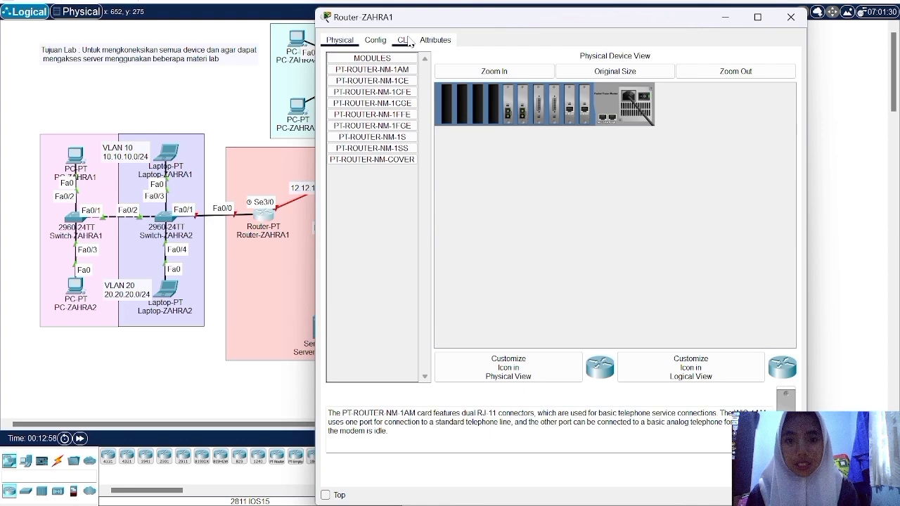
{"action": "left_click", "coordinate": [409, 40]}
{"action": "key", "text": "Return"}
{"action": "type", "text": "en"}
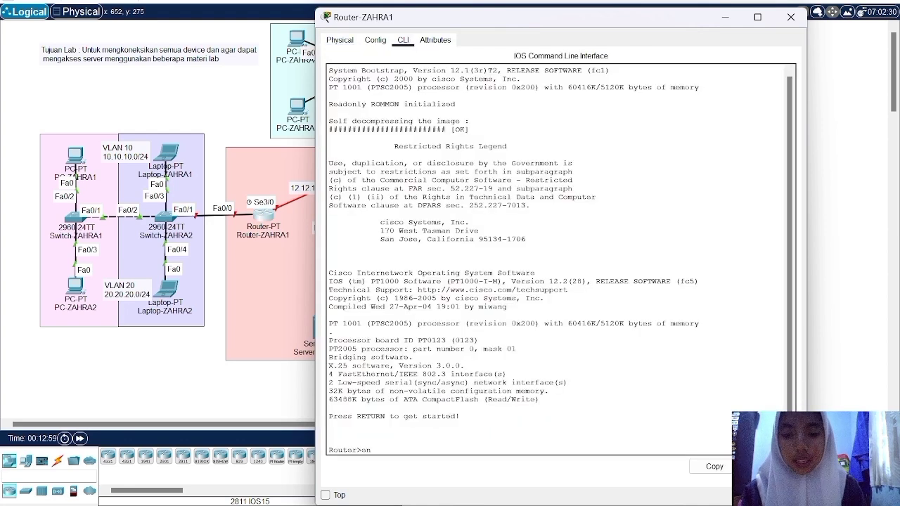
{"action": "key", "text": "Return"}
{"action": "type", "text": "conf t"}
{"action": "key", "text": "Return"}
{"action": "type", "text": "hostname"}
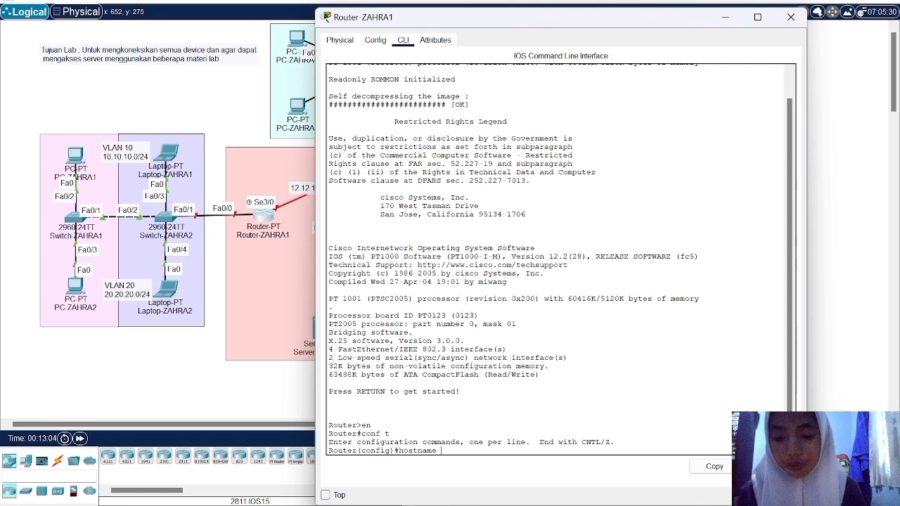
{"action": "type", "text": "RO_1_ZAHRA"}
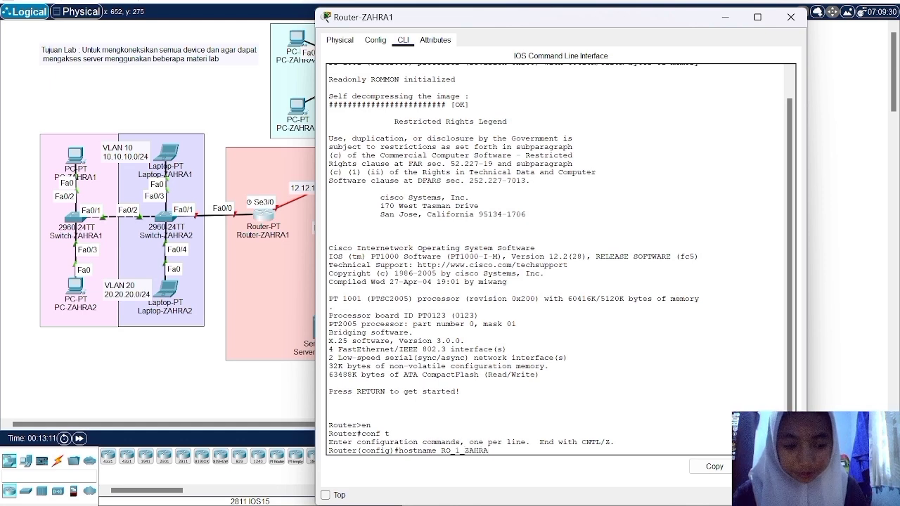
{"action": "key", "text": "Return"}
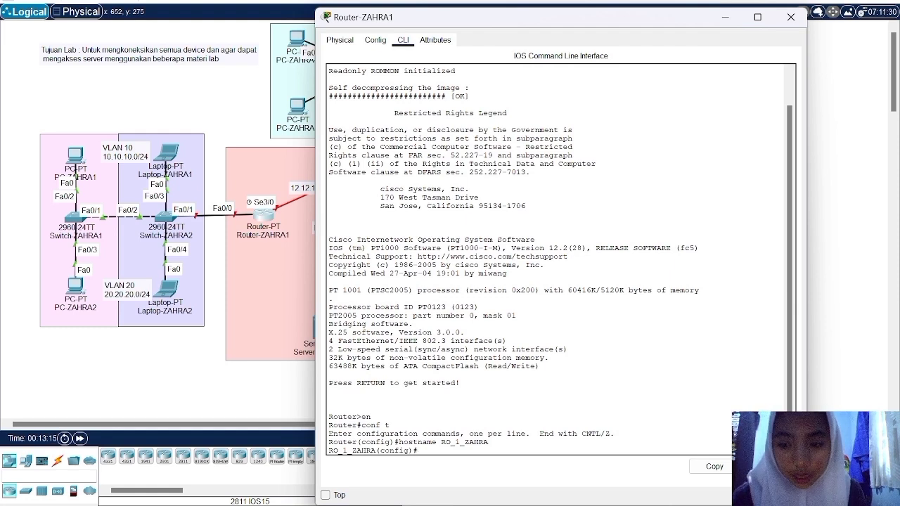
Step: Enable interface fa0/0 of RO_1_ZAHRA, the link towards Switch-ZAHRA2, with no shutdown
{"action": "left_click", "coordinate": [241, 121]}
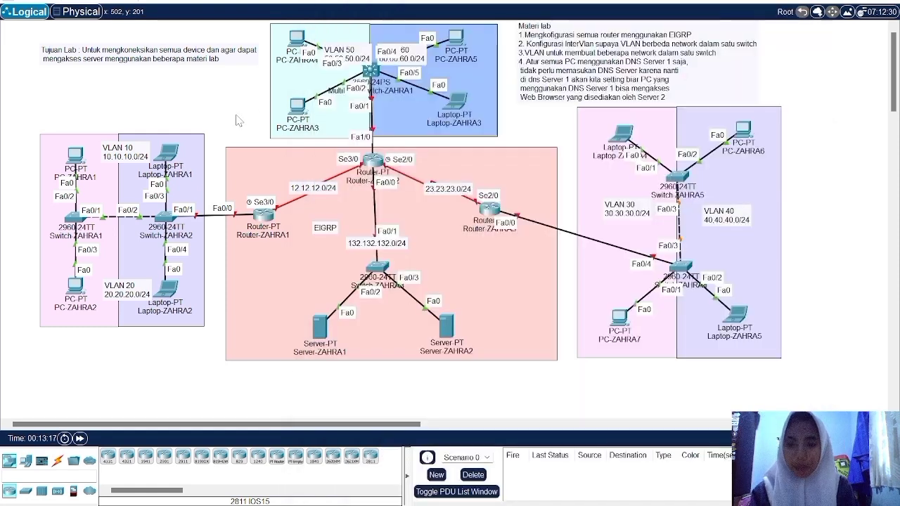
{"action": "left_click", "coordinate": [265, 215]}
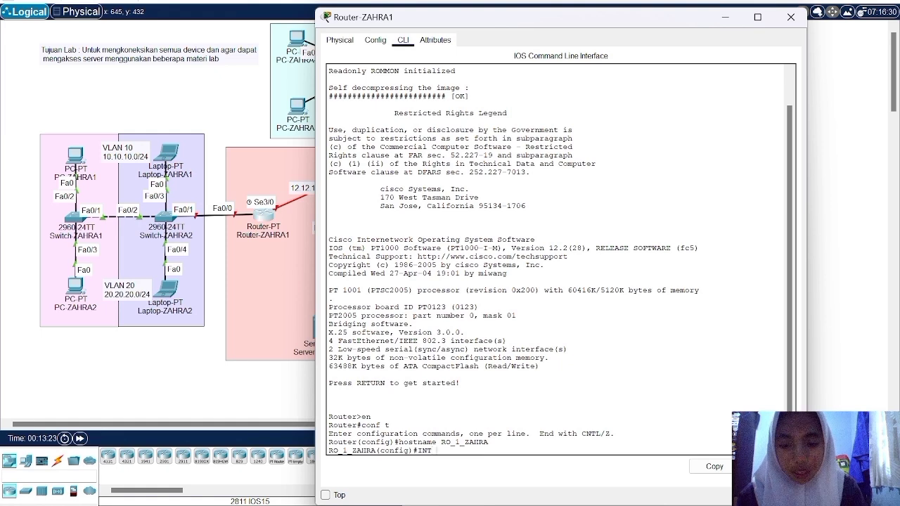
{"action": "type", "text": "in"}
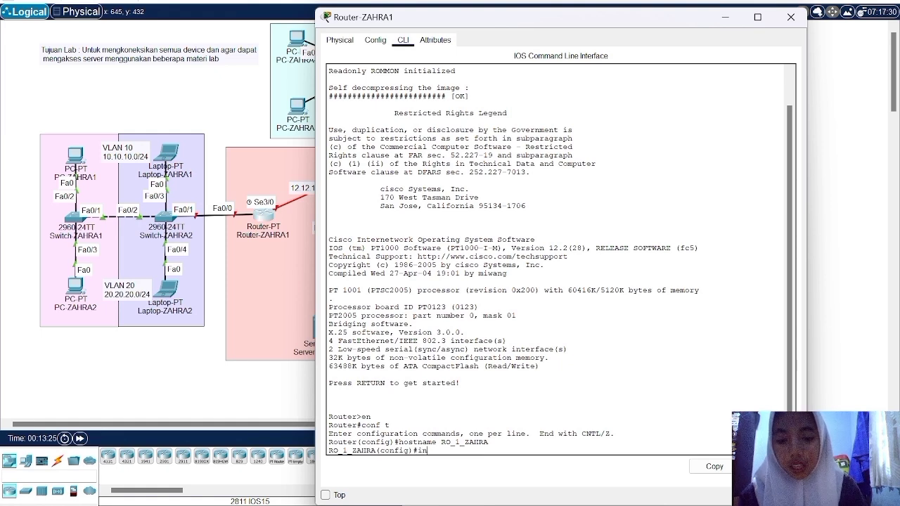
{"action": "type", "text": "t fa0/0"}
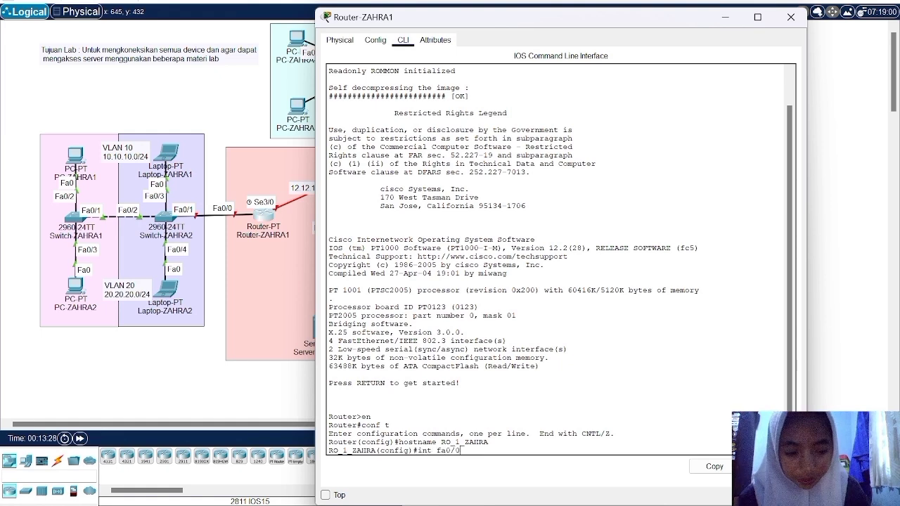
{"action": "key", "text": "Return"}
{"action": "type", "text": "no sh"}
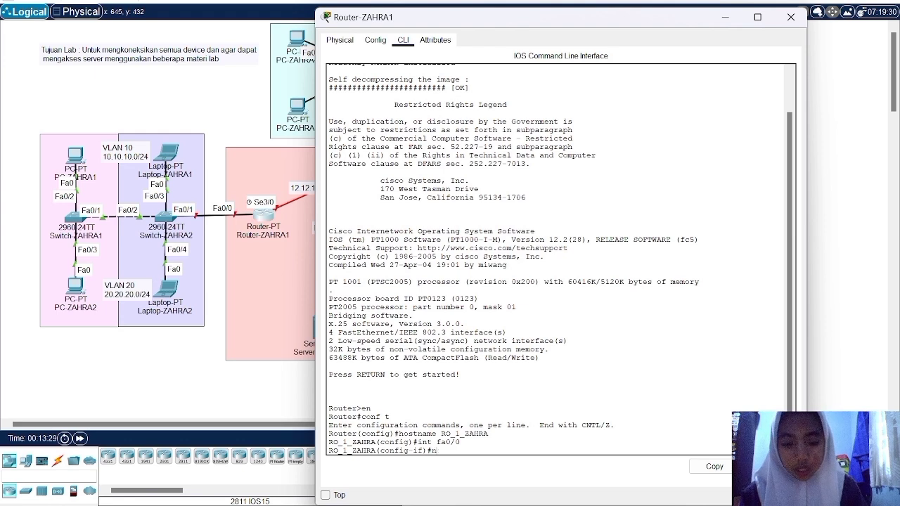
{"action": "key", "text": "Return"}
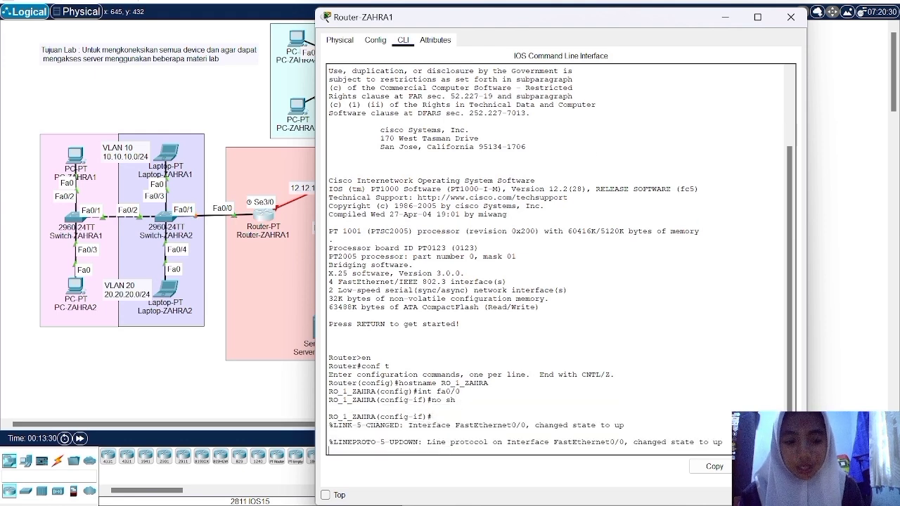
{"action": "key", "text": "Return"}
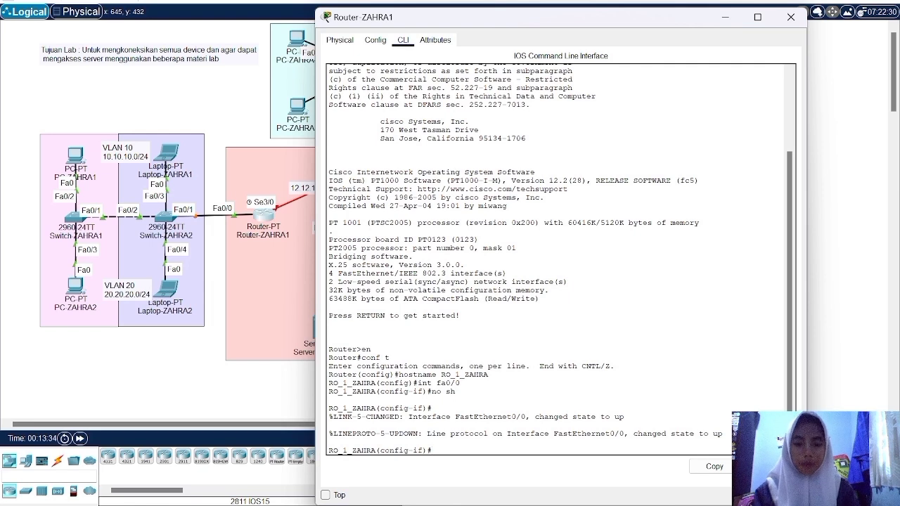
Step: Create subinterface fa0/0.10 on RO_1_ZAHRA for the VLAN 10 network
{"action": "type", "text": "int"}
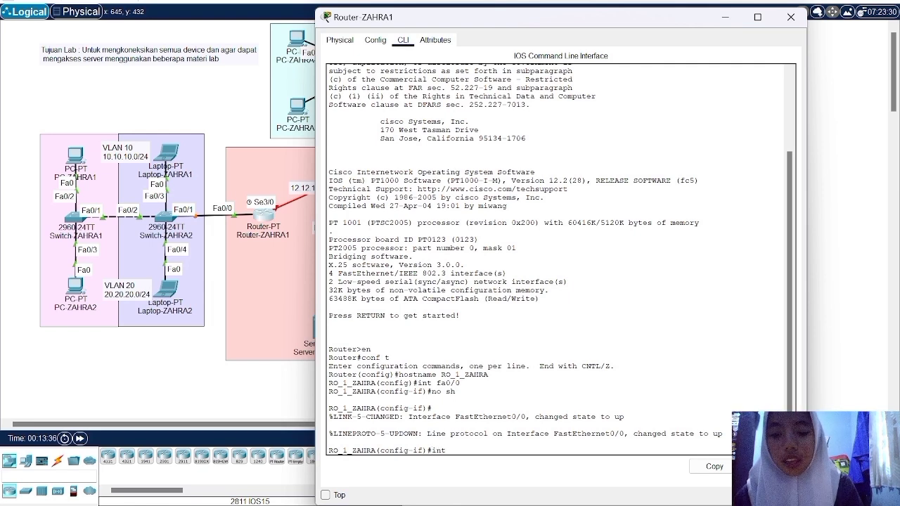
{"action": "type", "text": " fa0/0.10"}
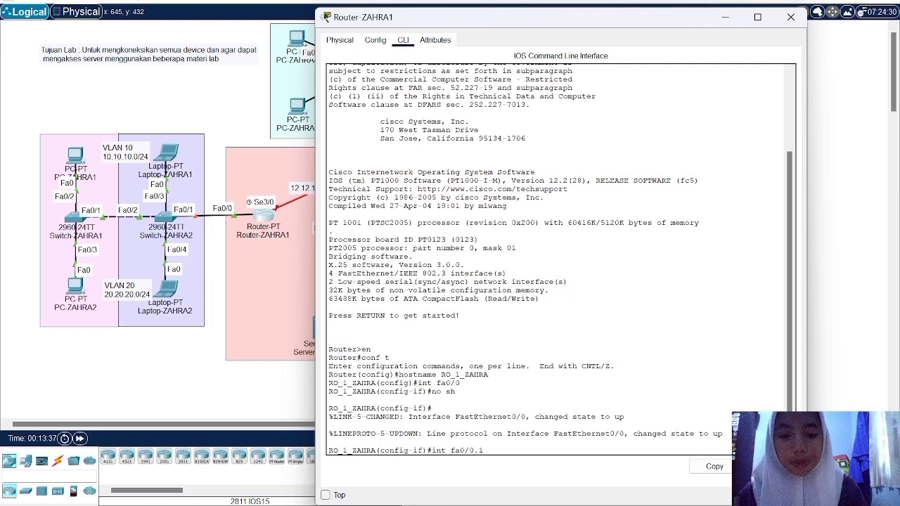
{"action": "key", "text": "Return"}
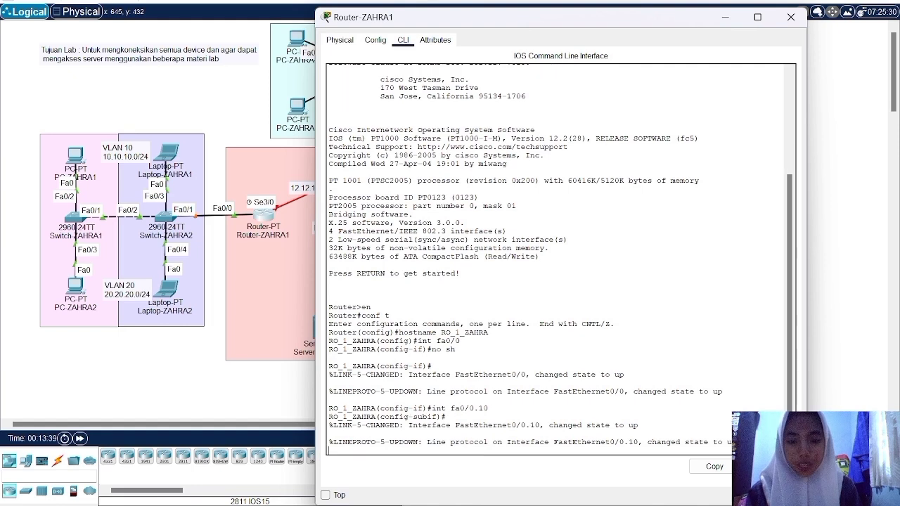
{"action": "key", "text": "Return"}
Step: Try to assign IP address 10.10.10.1 with mask 255.255.255.0 to subinterface fa0/0.10 before setting its encapsulation
{"action": "type", "text": "ip a"}
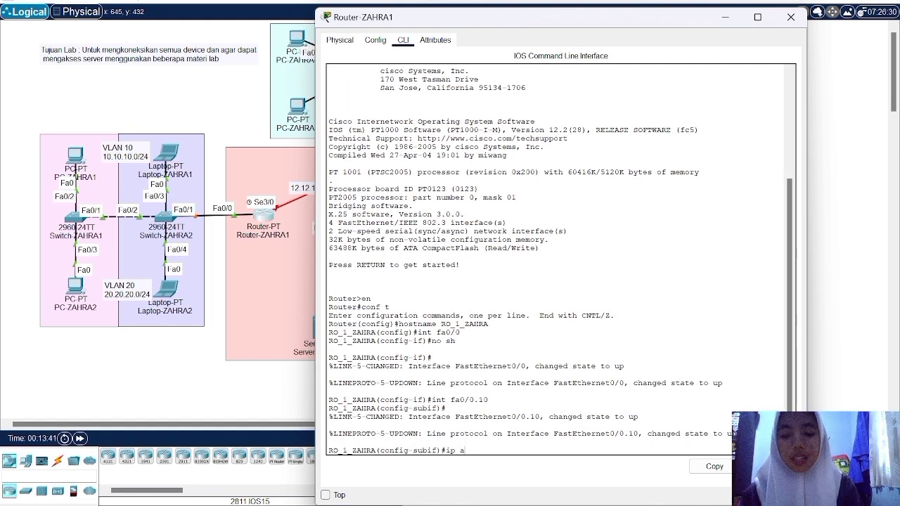
{"action": "type", "text": "dd 10.10"}
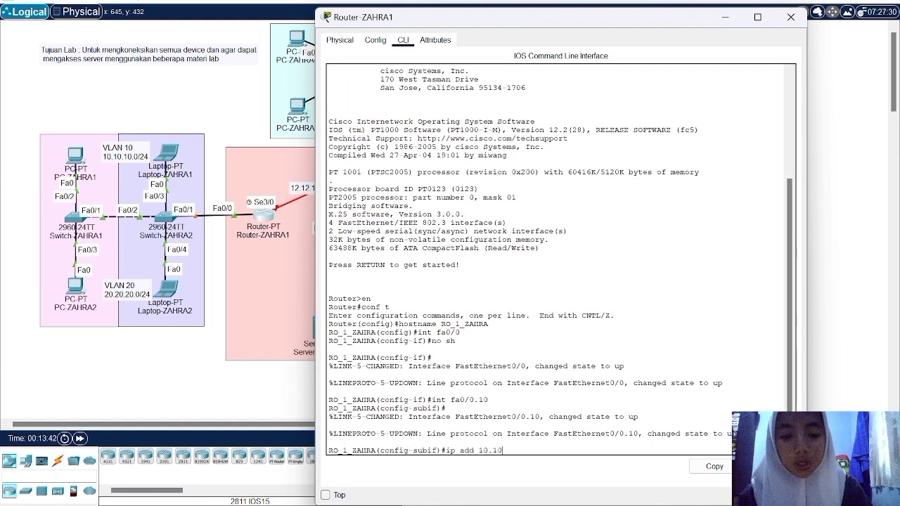
{"action": "type", "text": ".10.1 25"}
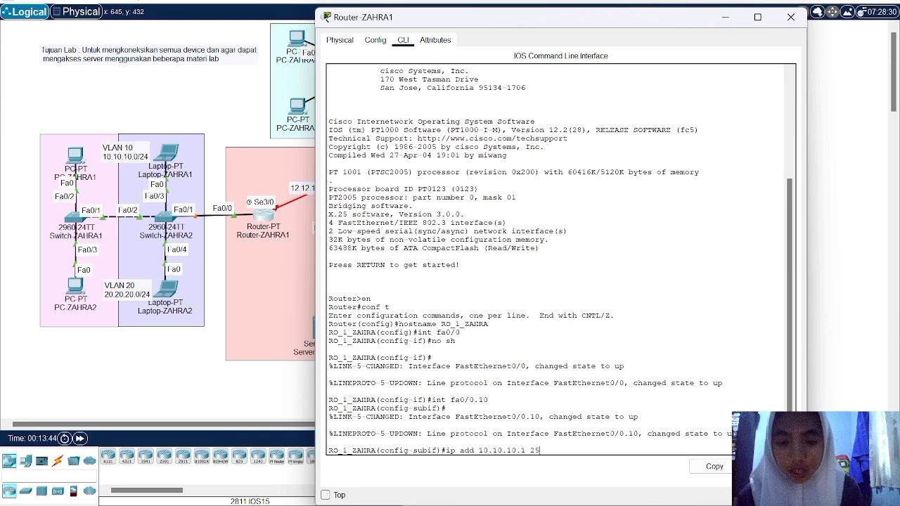
{"action": "type", "text": "5.255.255.0"}
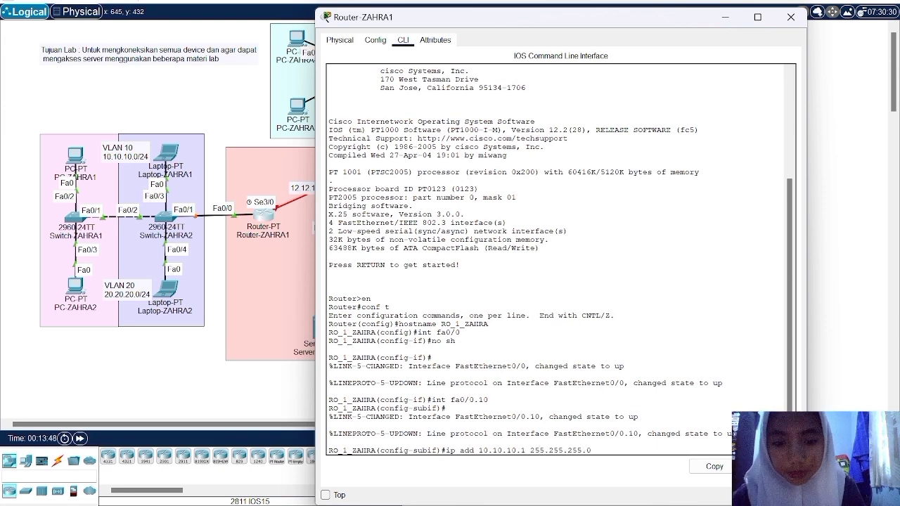
{"action": "key", "text": "Return"}
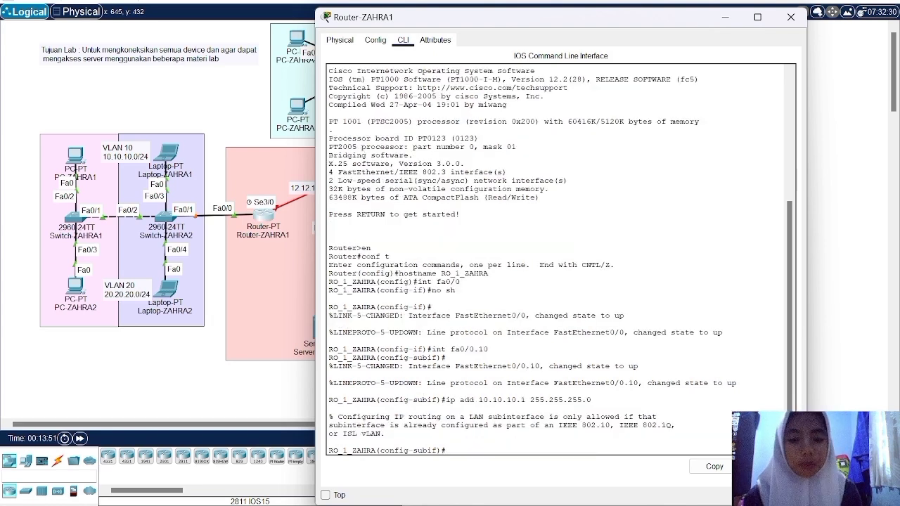
Step: Set dot1Q encapsulation for VLAN 10 on fa0/0.10, assign it 10.10.10.1 with mask 255.255.255.0, and exit the subinterface
{"action": "type", "text": "enc do 10"}
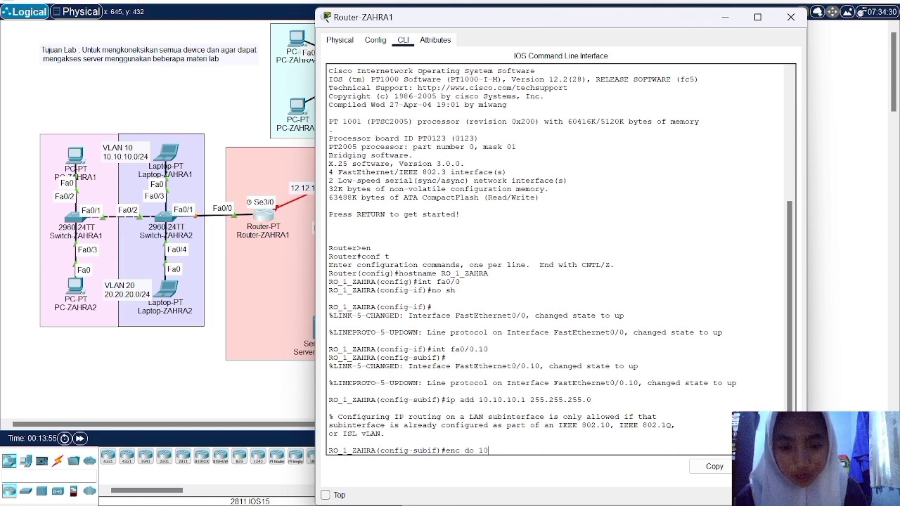
{"action": "key", "text": "Return"}
{"action": "key", "text": "Up"}
{"action": "key", "text": "Up"}
{"action": "key", "text": "Return"}
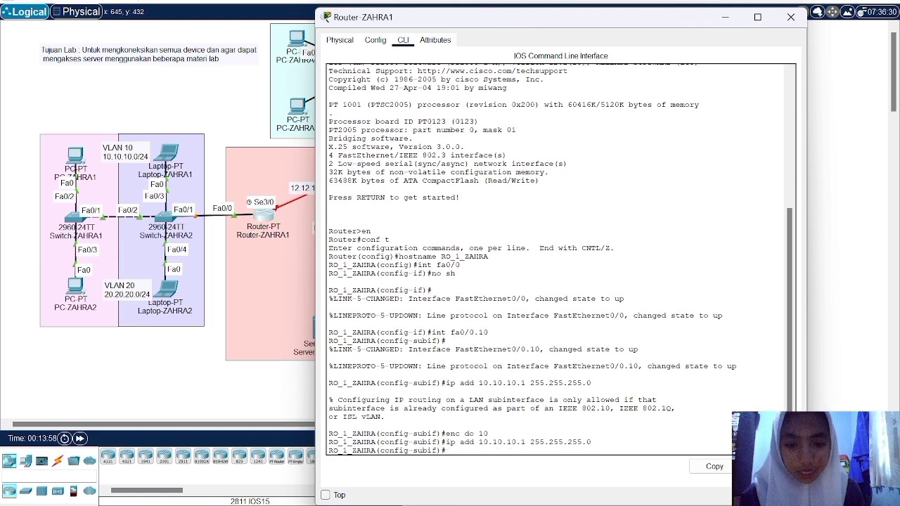
{"action": "type", "text": "ex"}
{"action": "key", "text": "Return"}
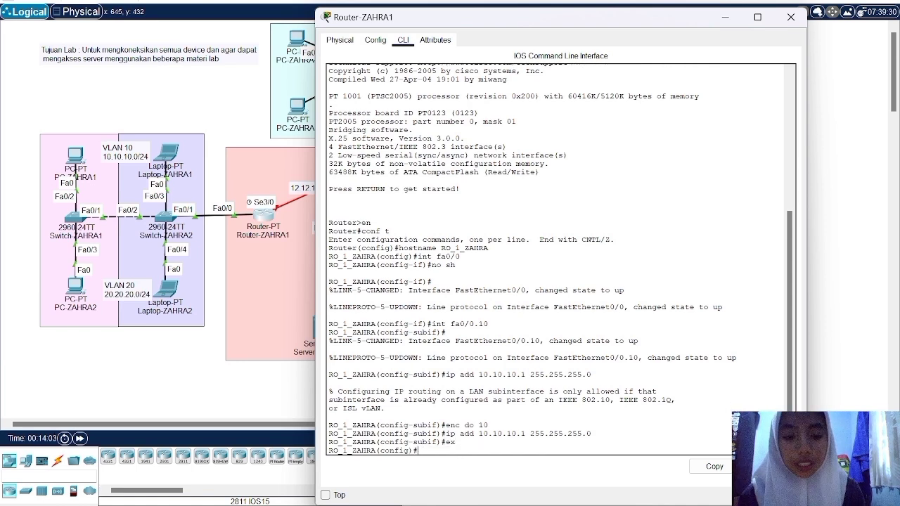
Step: Create subinterface fa0/0.20 on RO_1_ZAHRA and set its dot1Q encapsulation to VLAN 20
{"action": "type", "text": "int fa0"}
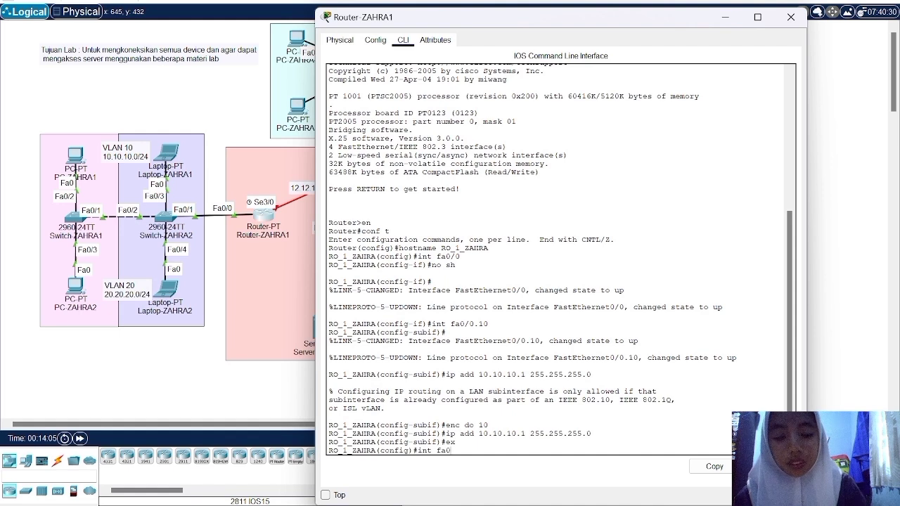
{"action": "type", "text": "/0.20"}
{"action": "key", "text": "Return"}
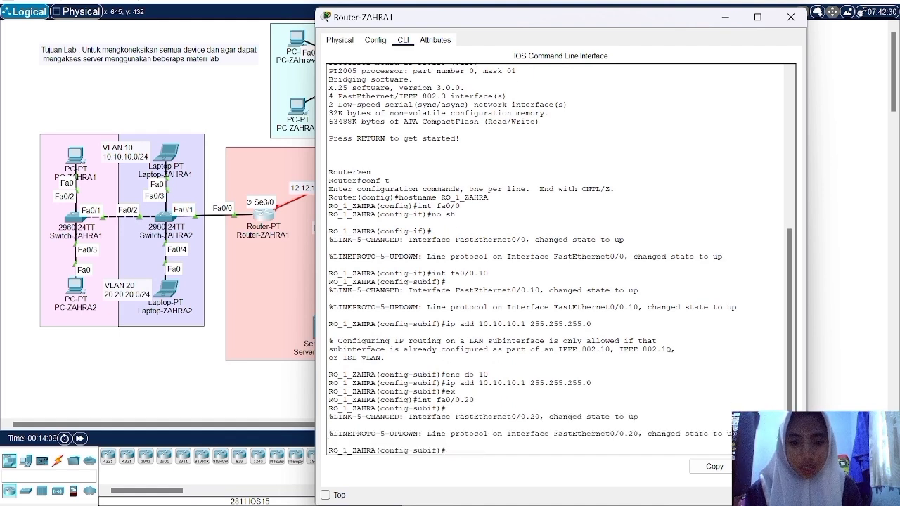
{"action": "type", "text": "enc"}
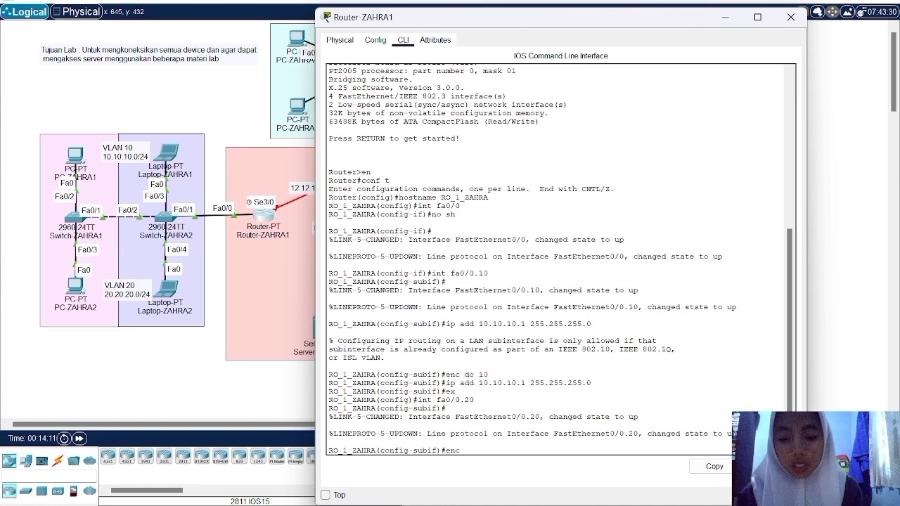
{"action": "type", "text": " do 20"}
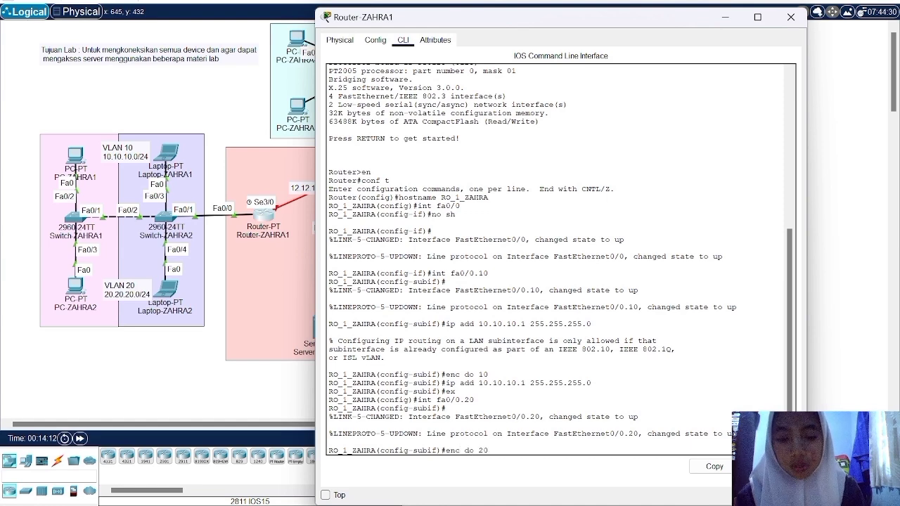
{"action": "key", "text": "Return"}
Step: Assign IP address 20.20.20.1 with mask 255.255.255.0 to subinterface fa0/0.20 and return to global configuration mode
{"action": "type", "text": "ip a"}
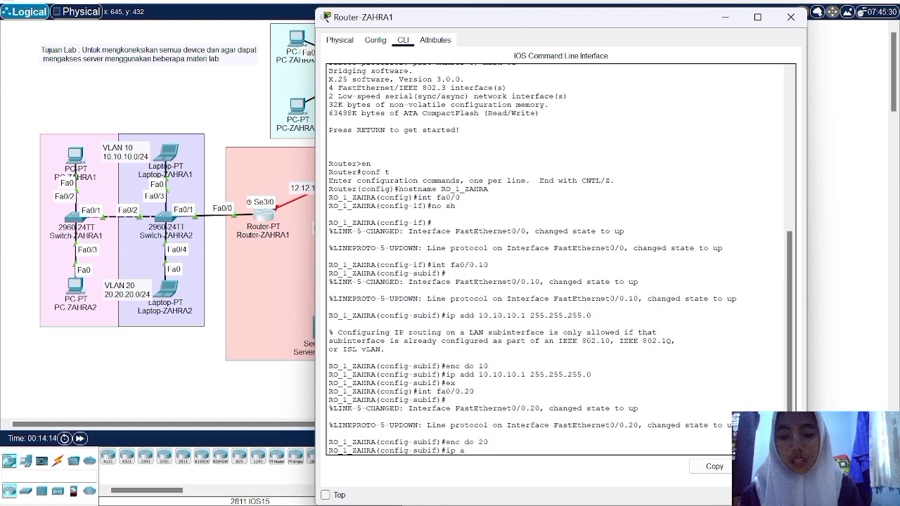
{"action": "type", "text": "dd 20.20.20.1 255.25"}
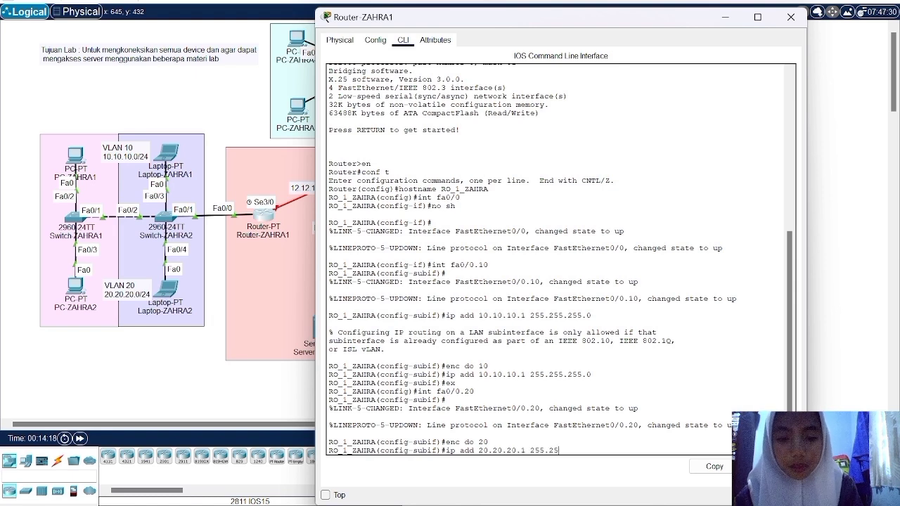
{"action": "type", "text": "5.255.0"}
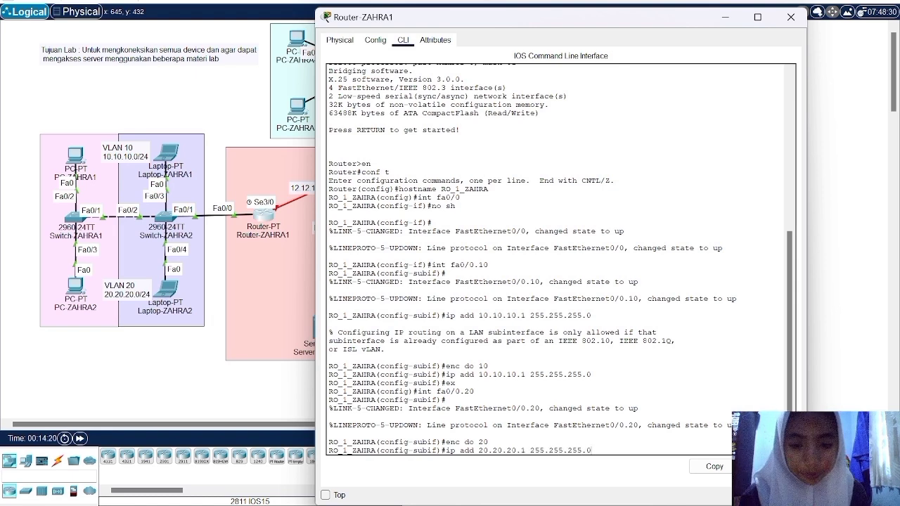
{"action": "key", "text": "Return"}
{"action": "type", "text": "ex"}
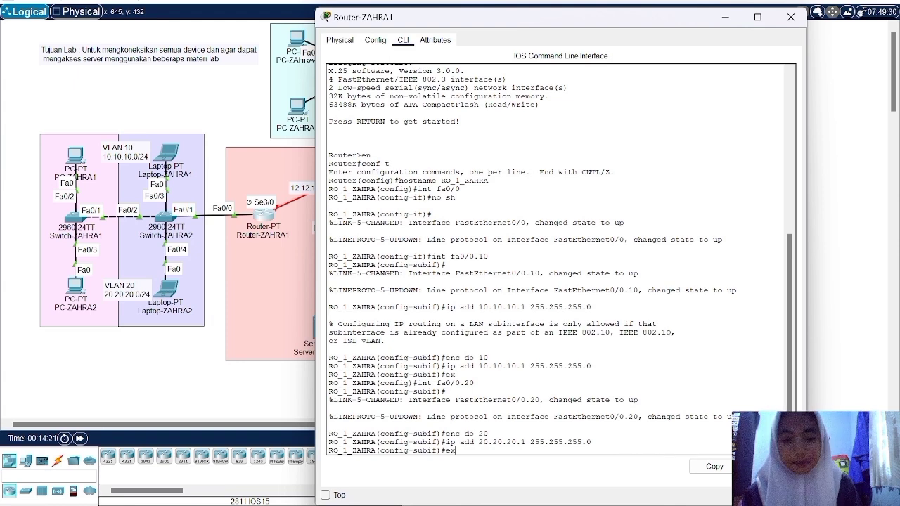
{"action": "key", "text": "Return"}
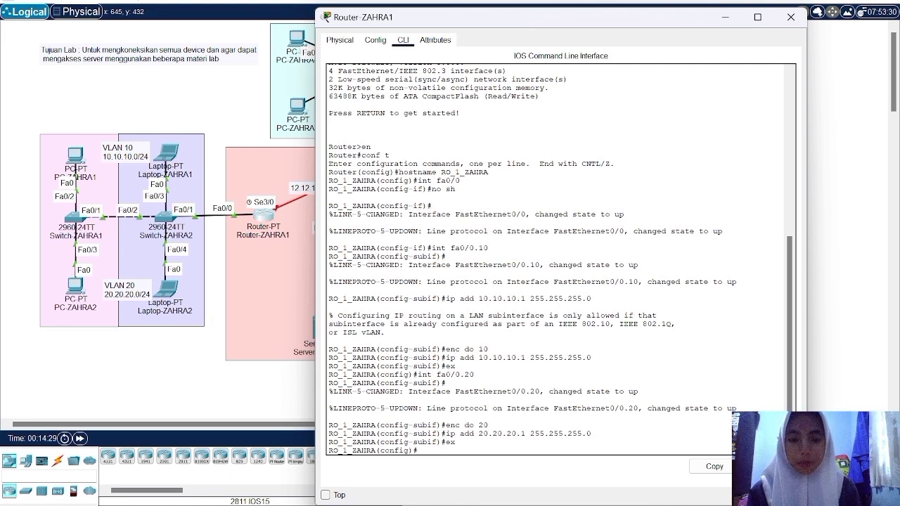
Step: Create a DHCP pool named vlan10 on RO_1_ZAHRA with network 10.10.10.0 and mask 255.255.255.0
{"action": "type", "text": "ip dhcp pool vlan"}
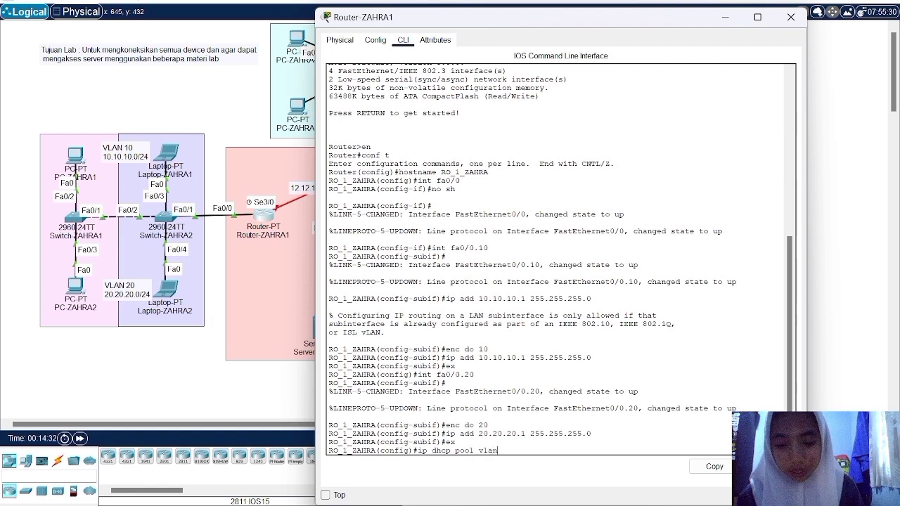
{"action": "type", "text": "10"}
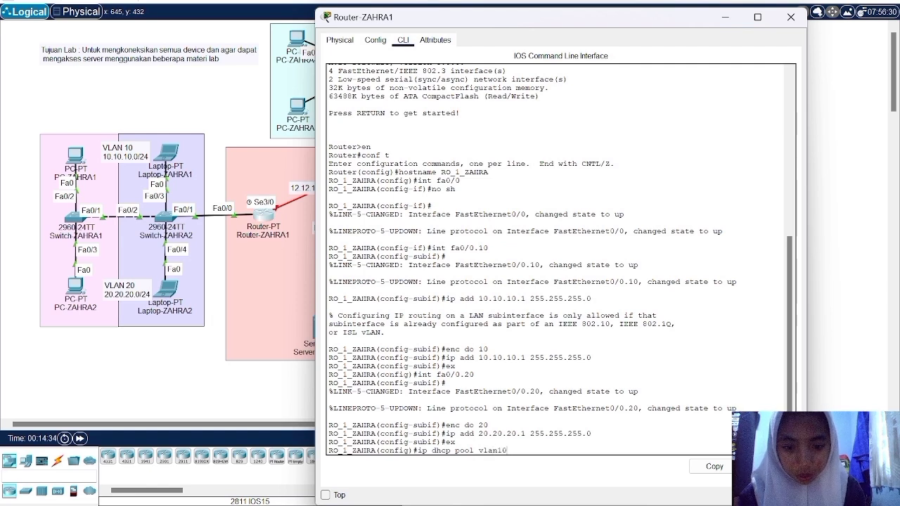
{"action": "key", "text": "Return"}
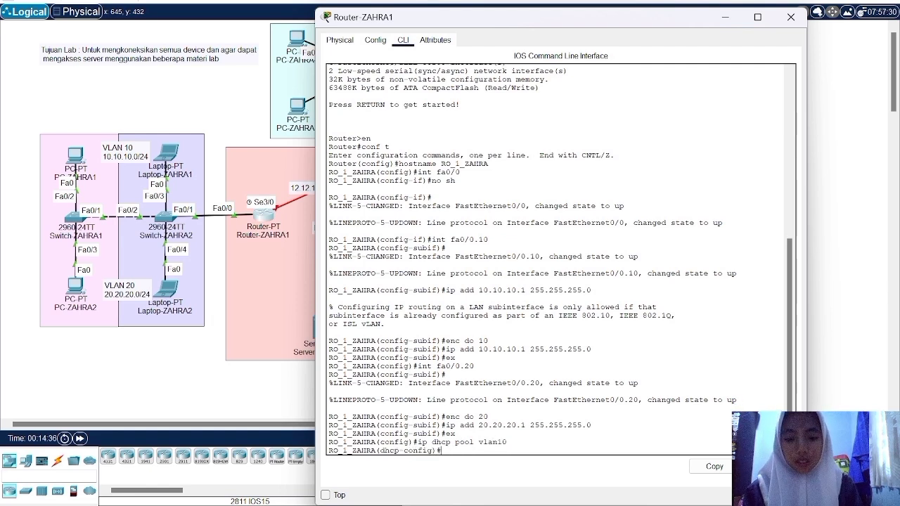
{"action": "type", "text": "net"}
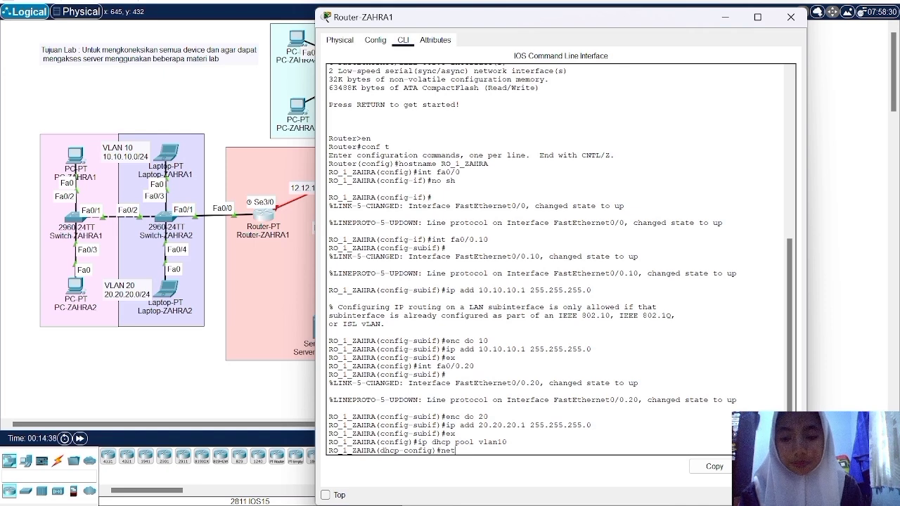
{"action": "type", "text": " 10.10.10"}
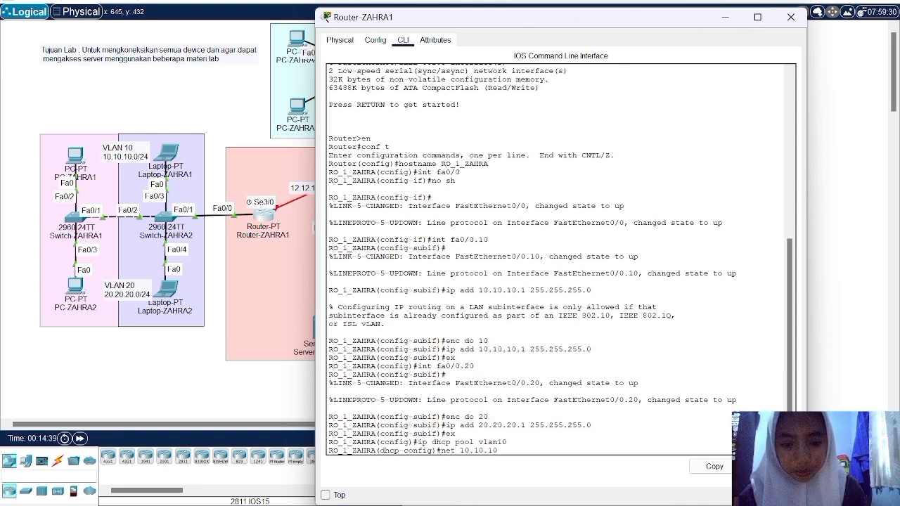
{"action": "type", "text": ".0 255.255.255.0"}
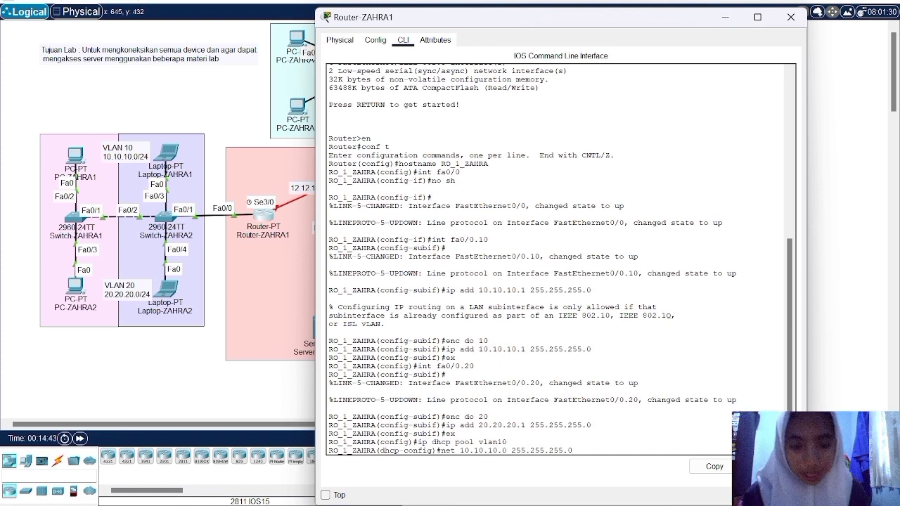
{"action": "key", "text": "Return"}
Step: Set the default router of DHCP pool vlan10 to 10.10.10.1 and exit the pool configuration
{"action": "type", "text": "default-router"}
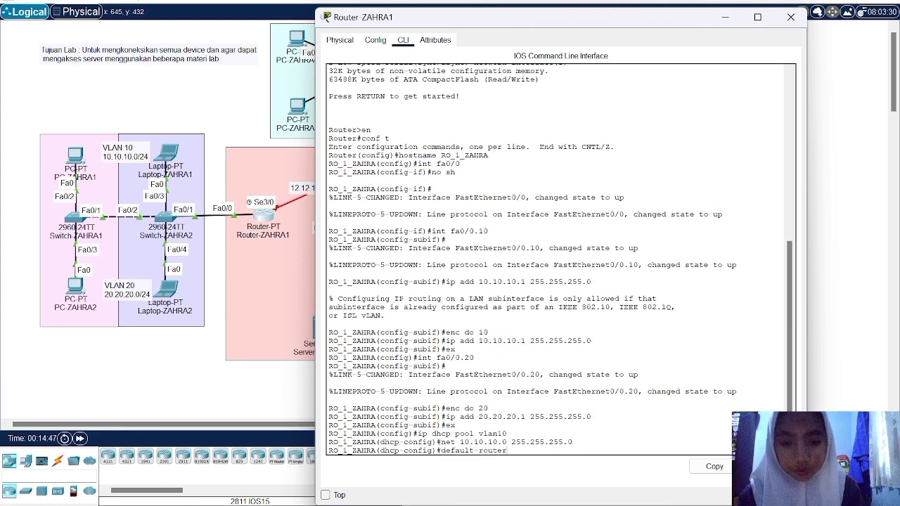
{"action": "type", "text": " 10."}
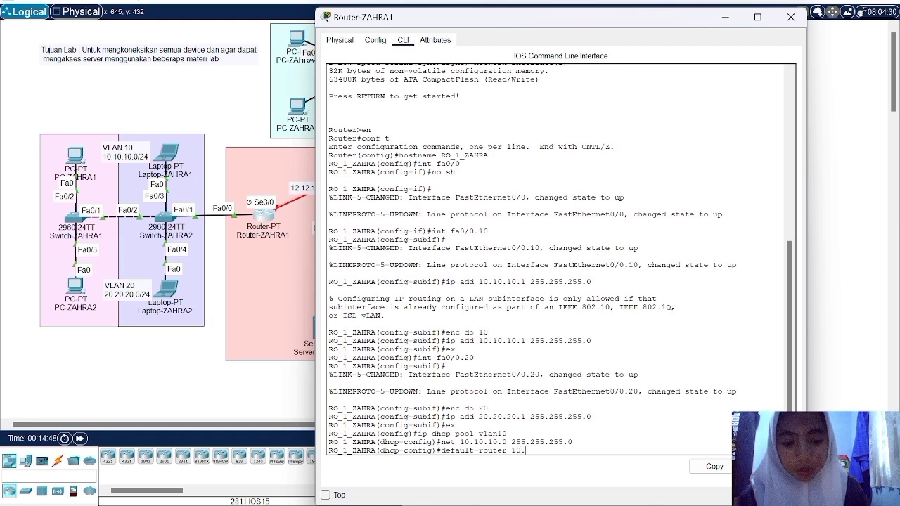
{"action": "type", "text": "10.10.1"}
{"action": "key", "text": "Return"}
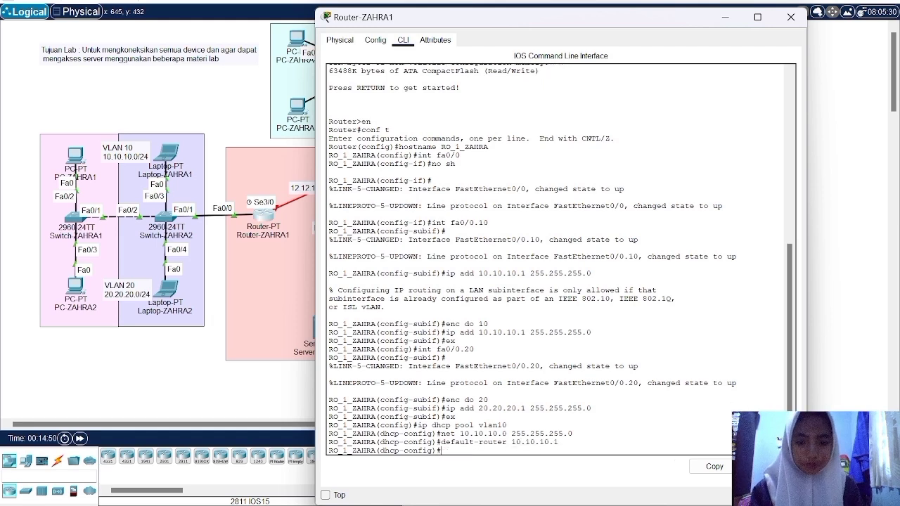
{"action": "type", "text": "ex"}
{"action": "key", "text": "Return"}
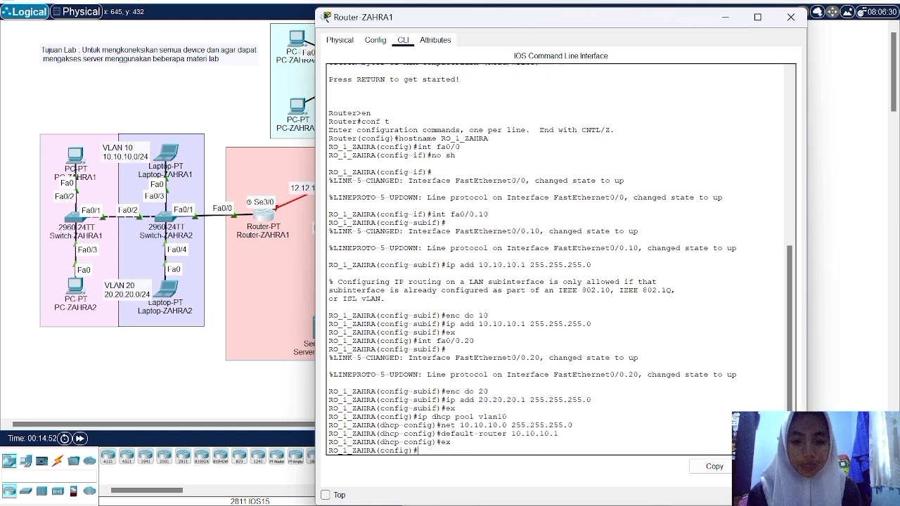
Step: Create a DHCP pool named vlan20 on RO_1_ZAHRA with network 20.20.20.0 and mask 255.255.255.0
{"action": "type", "text": "ip dhcp pool vlan20"}
{"action": "key", "text": "Return"}
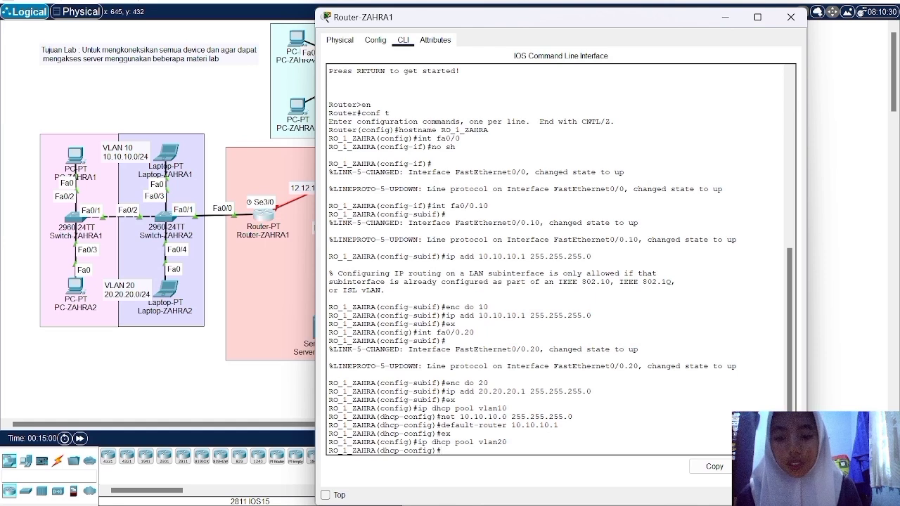
{"action": "type", "text": "net 20.20.20"}
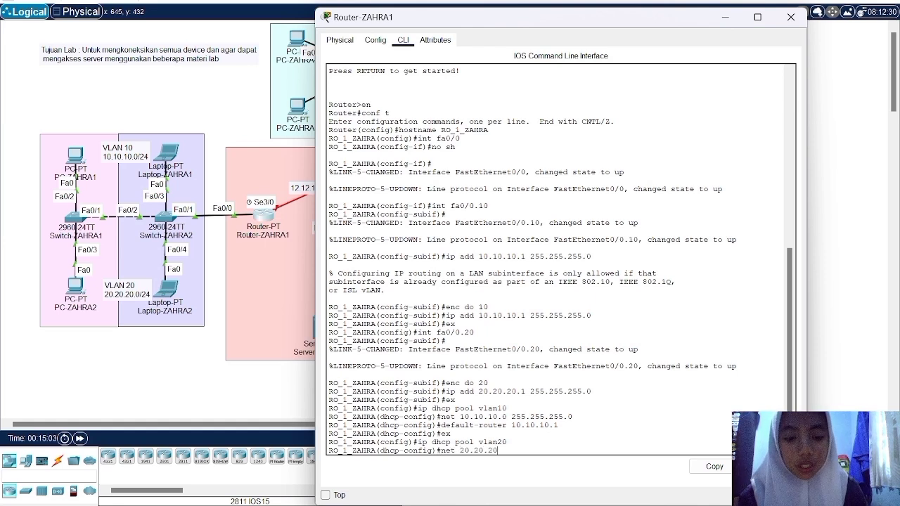
{"action": "type", "text": ".0 255."}
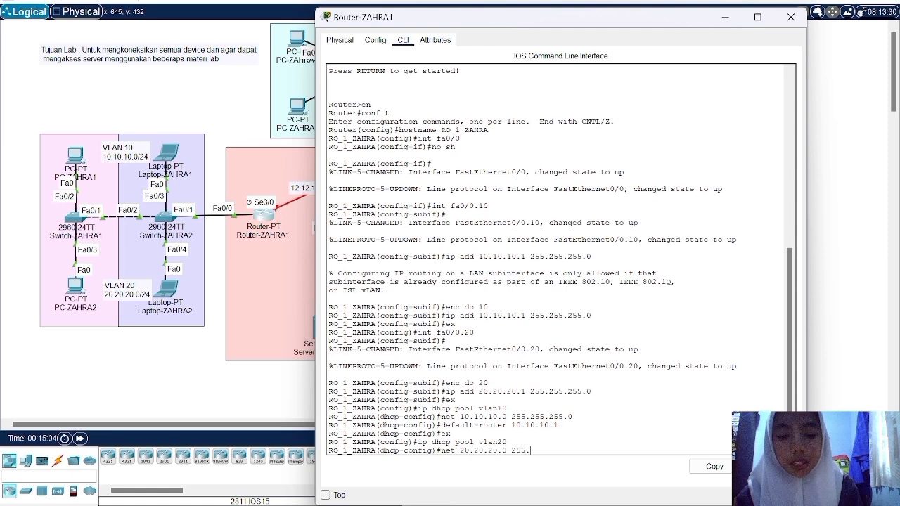
{"action": "type", "text": "255.255.0"}
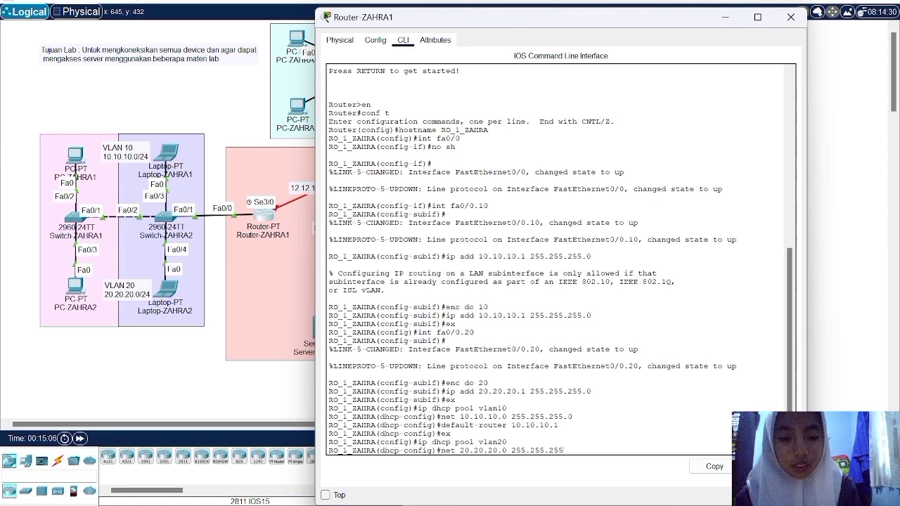